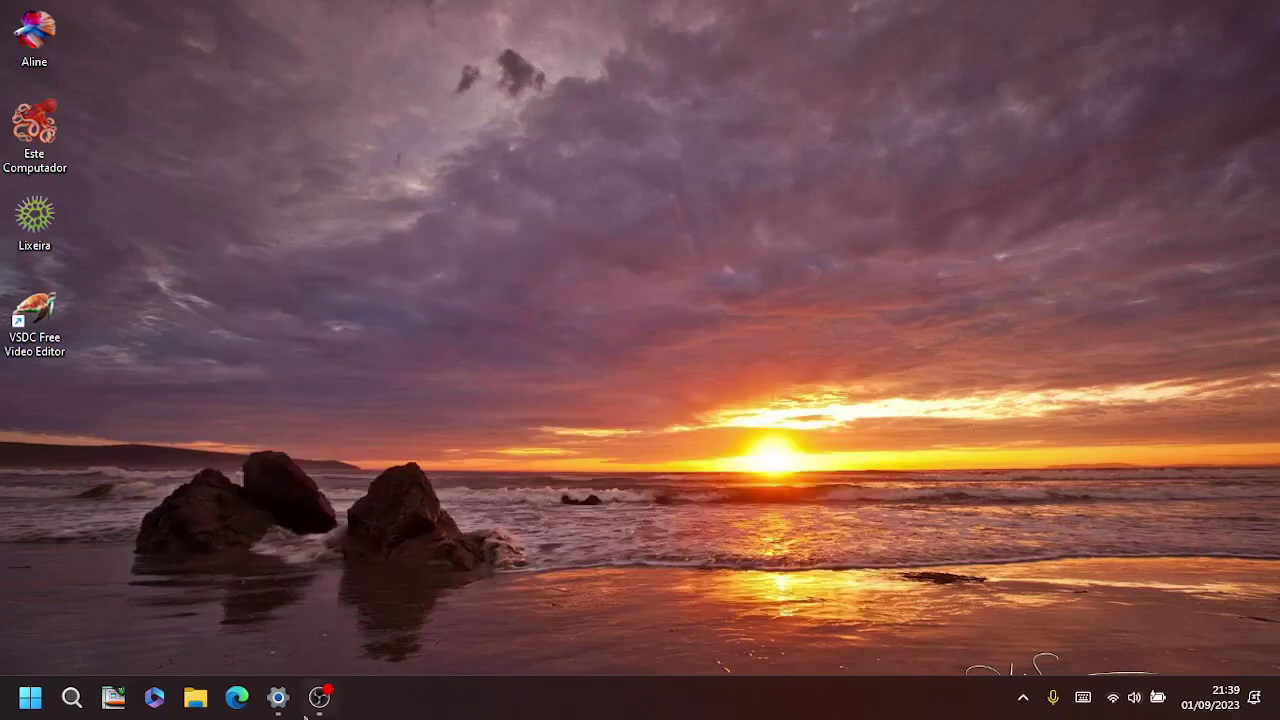
Step: Show the Contas page with the local administrator account, then bring up the Start menu
{"action": "left_click", "coordinate": [278, 697]}
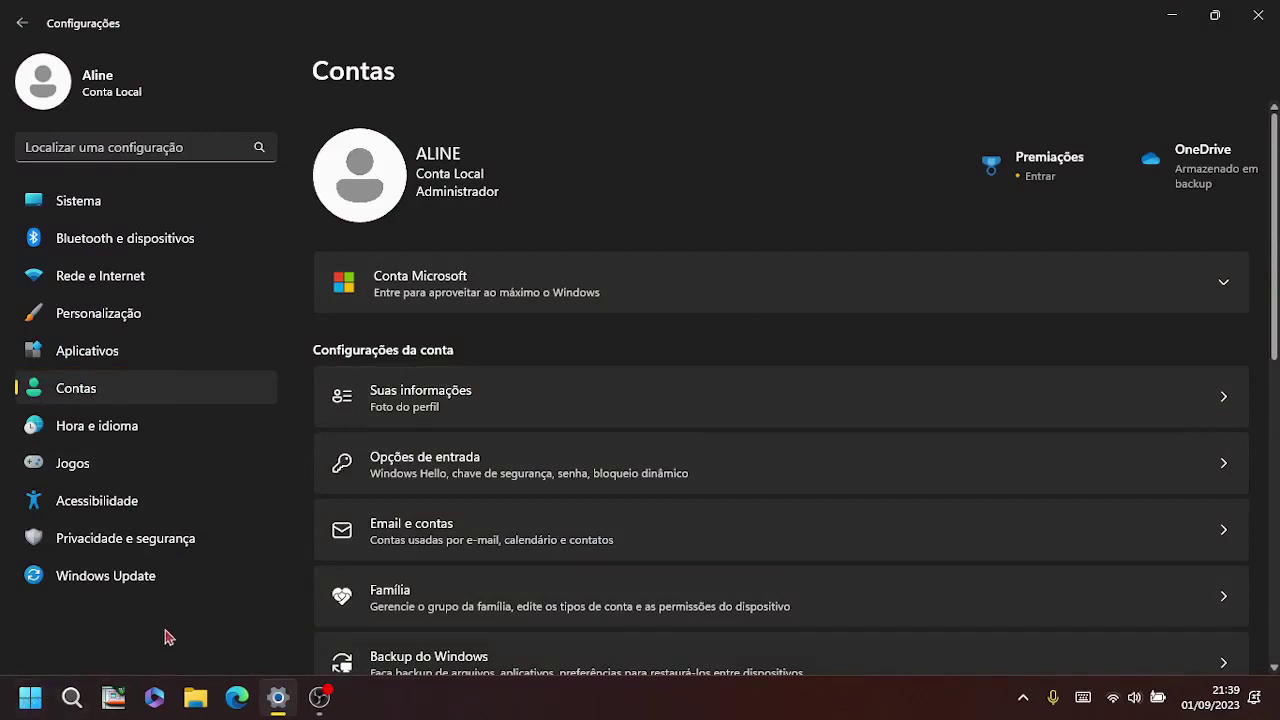
{"action": "left_click", "coordinate": [30, 697]}
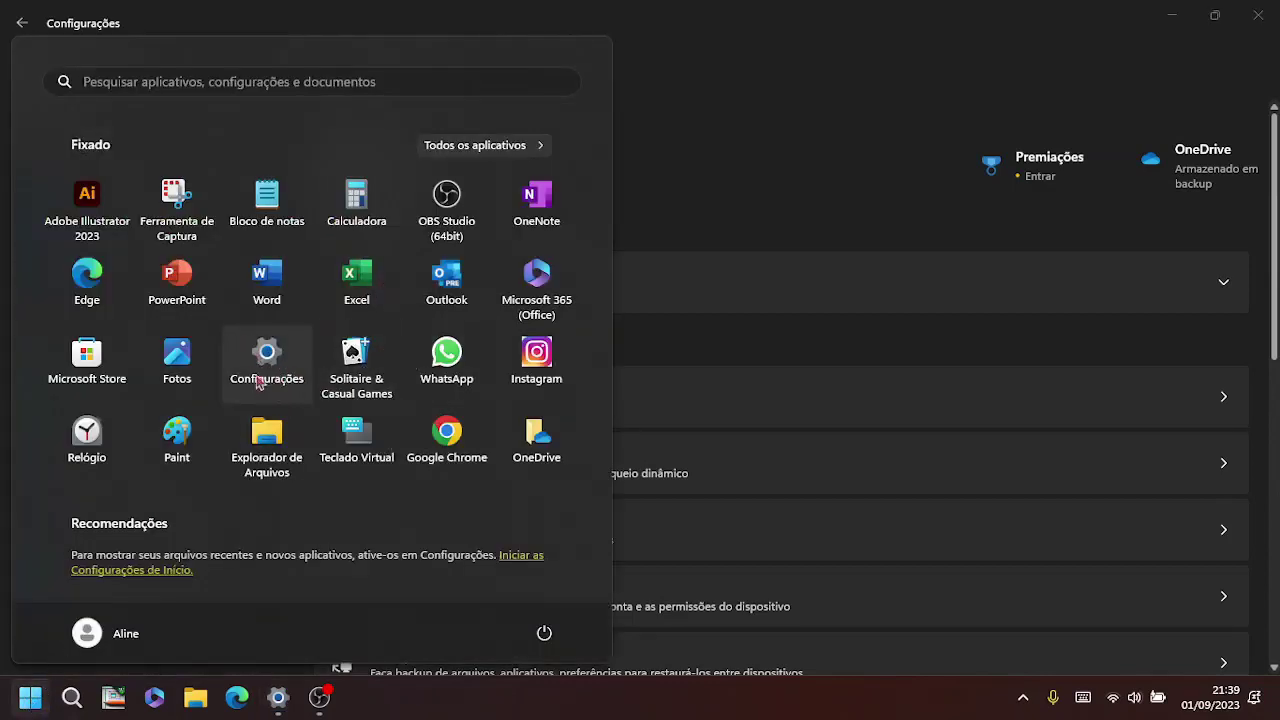
Step: Browse all apps jumped to letter C and the Win+X quick links, then dismiss them
{"action": "left_click", "coordinate": [540, 147]}
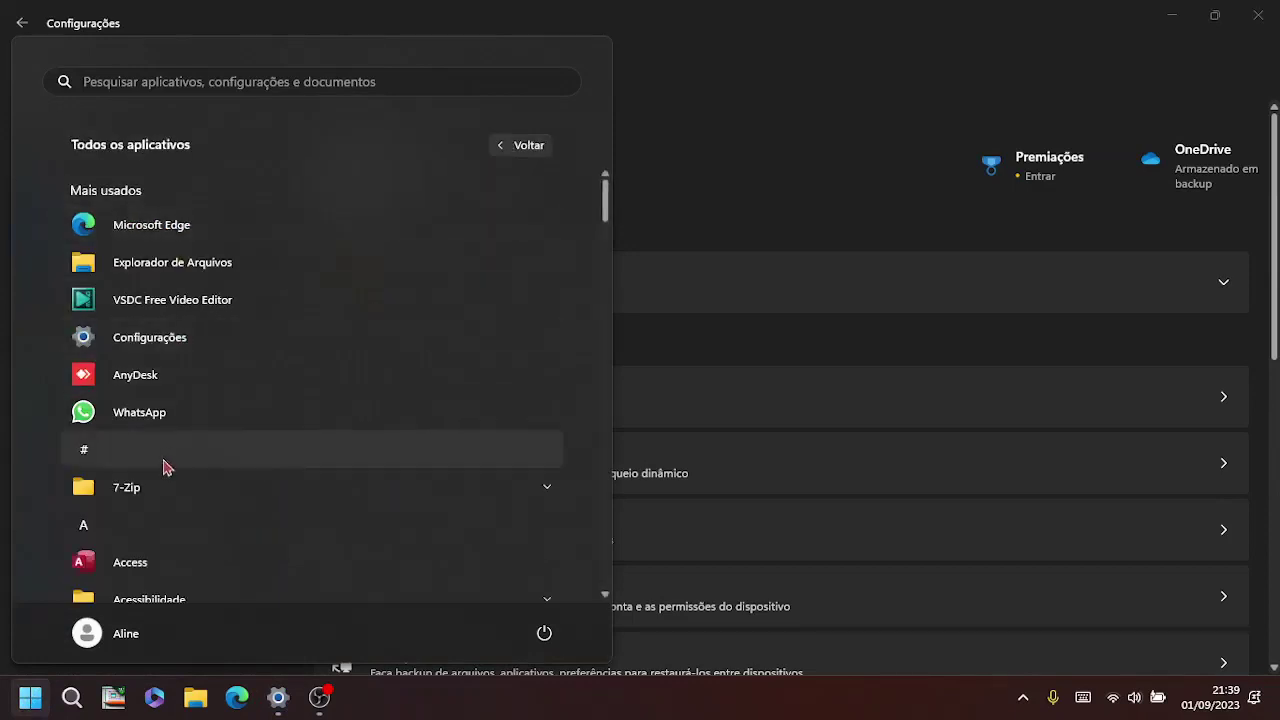
{"action": "left_click", "coordinate": [98, 535]}
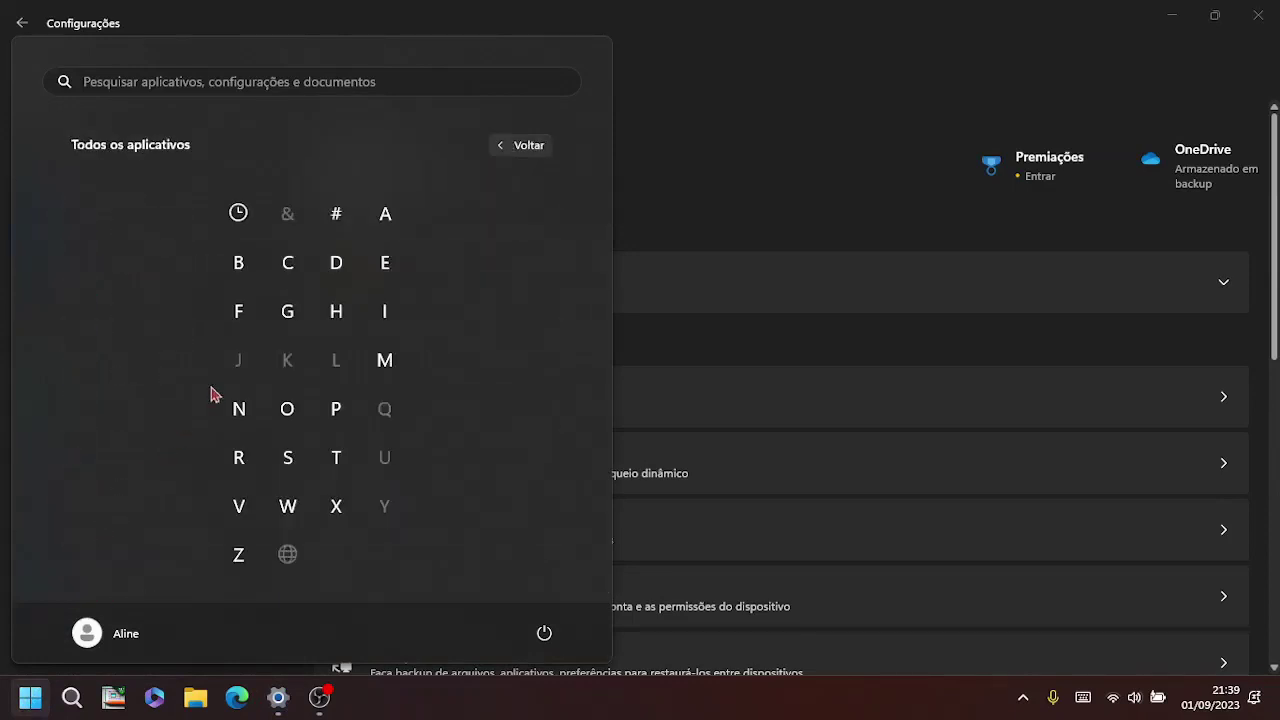
{"action": "left_click", "coordinate": [292, 258]}
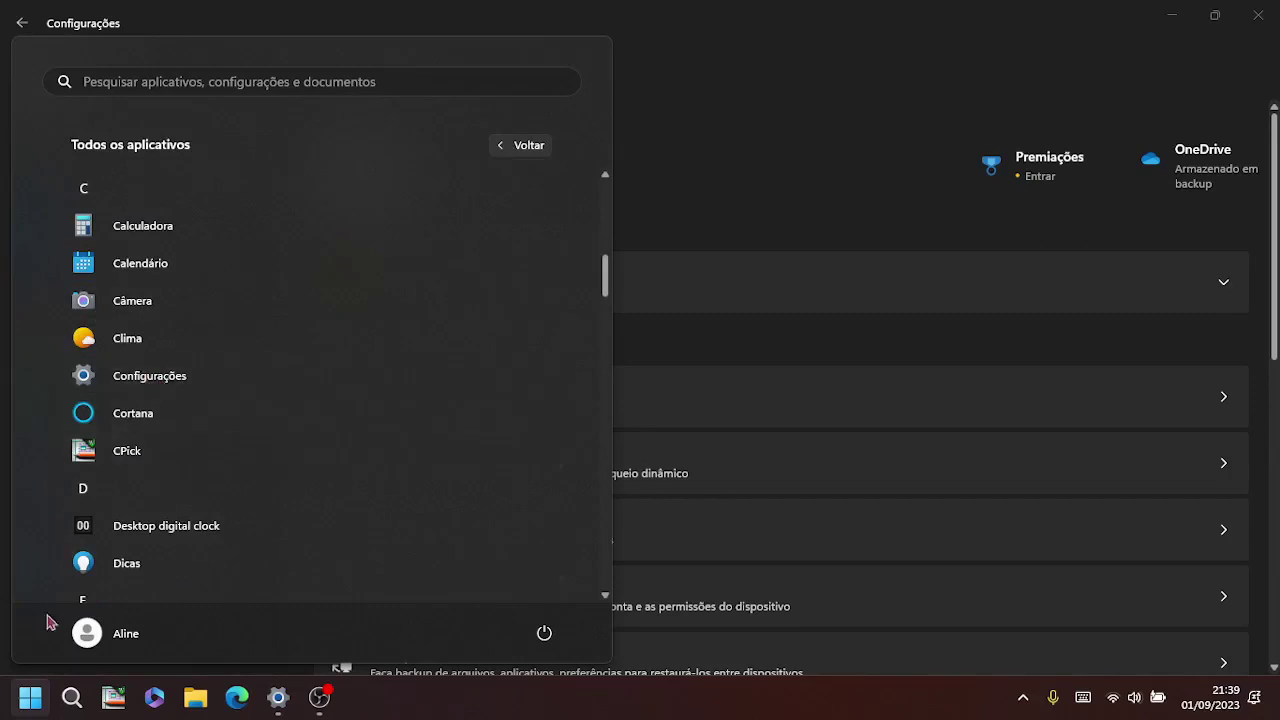
{"action": "right_click", "coordinate": [30, 708]}
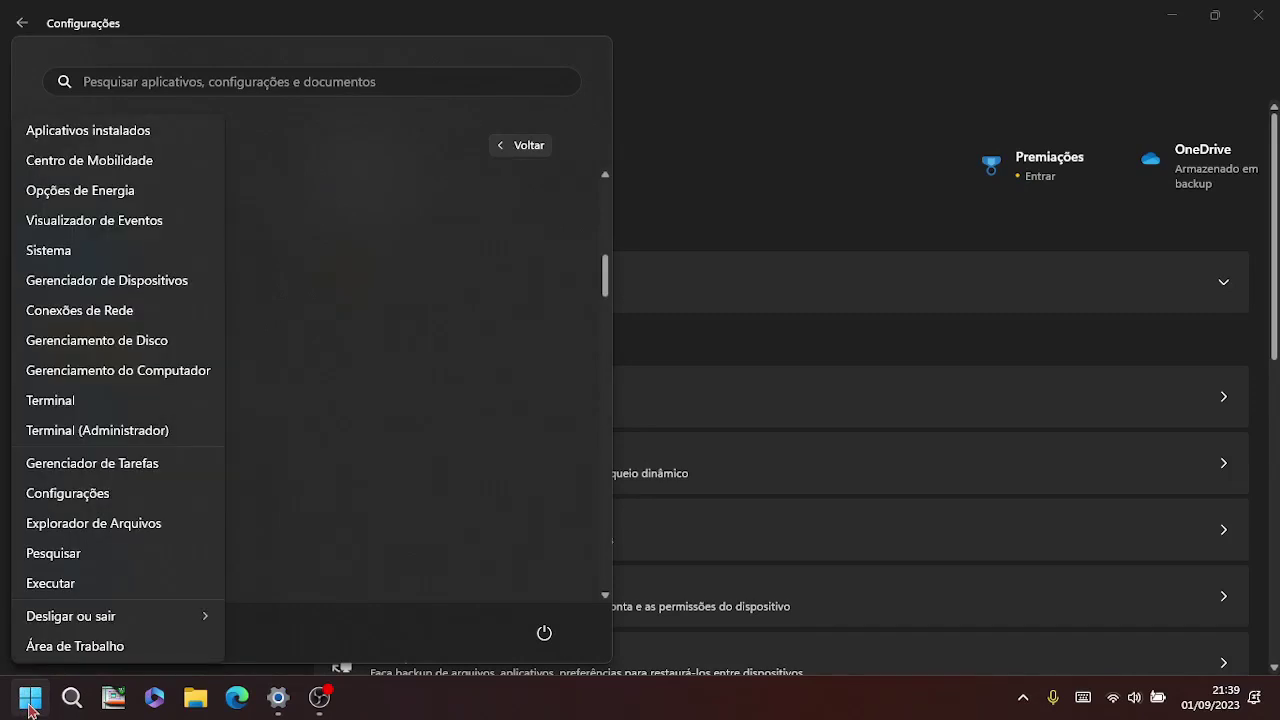
{"action": "left_click", "coordinate": [716, 234]}
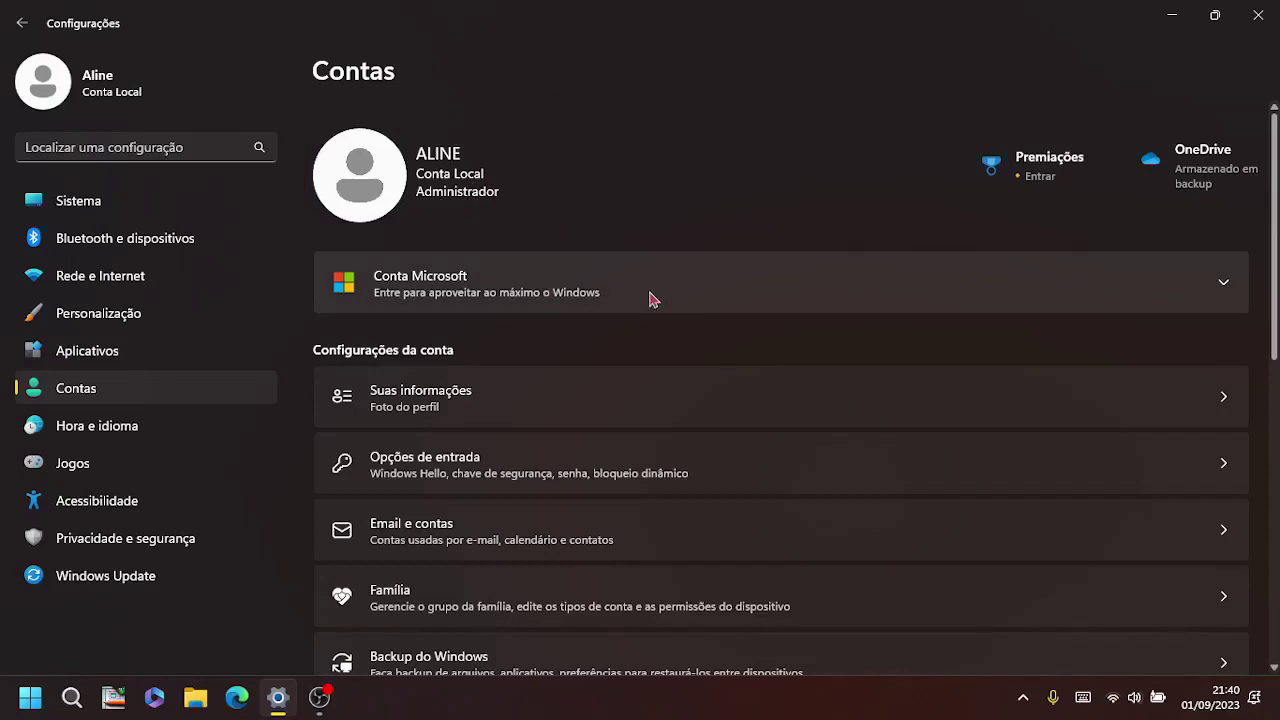
Step: Expand the Conta Microsoft section and begin signing in with a Microsoft account
{"action": "left_click", "coordinate": [719, 297]}
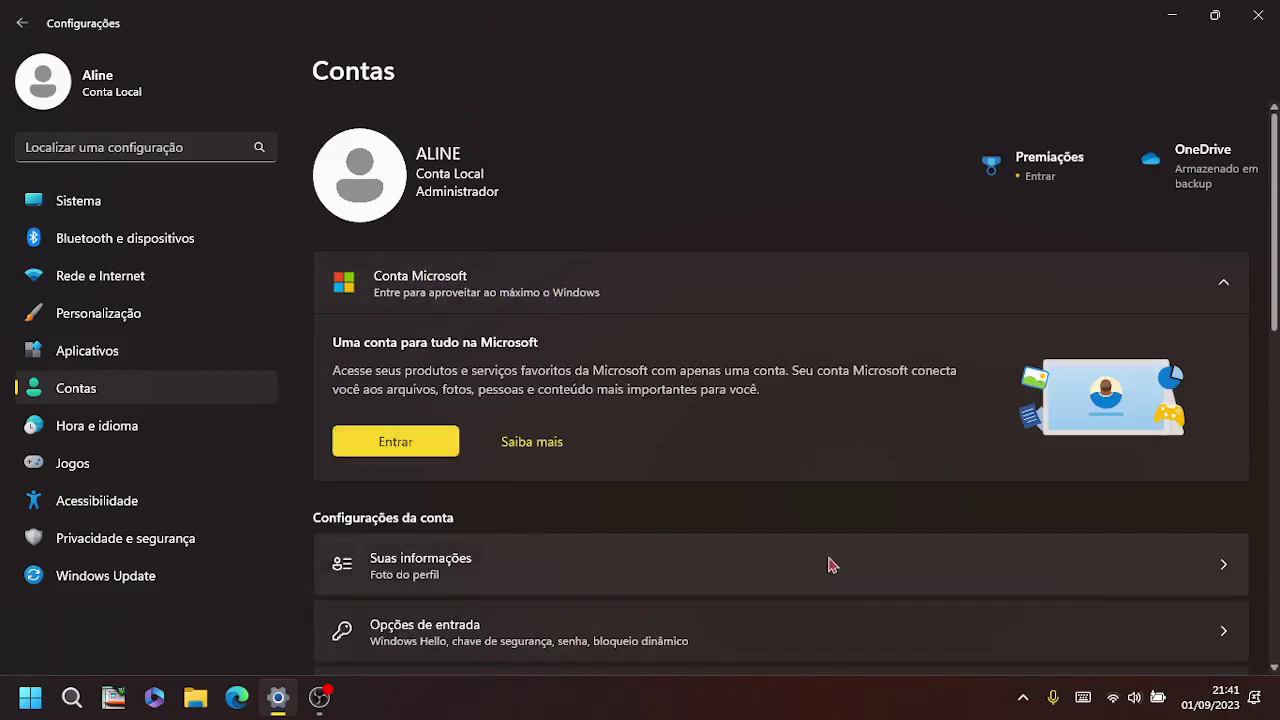
{"action": "left_click", "coordinate": [427, 452]}
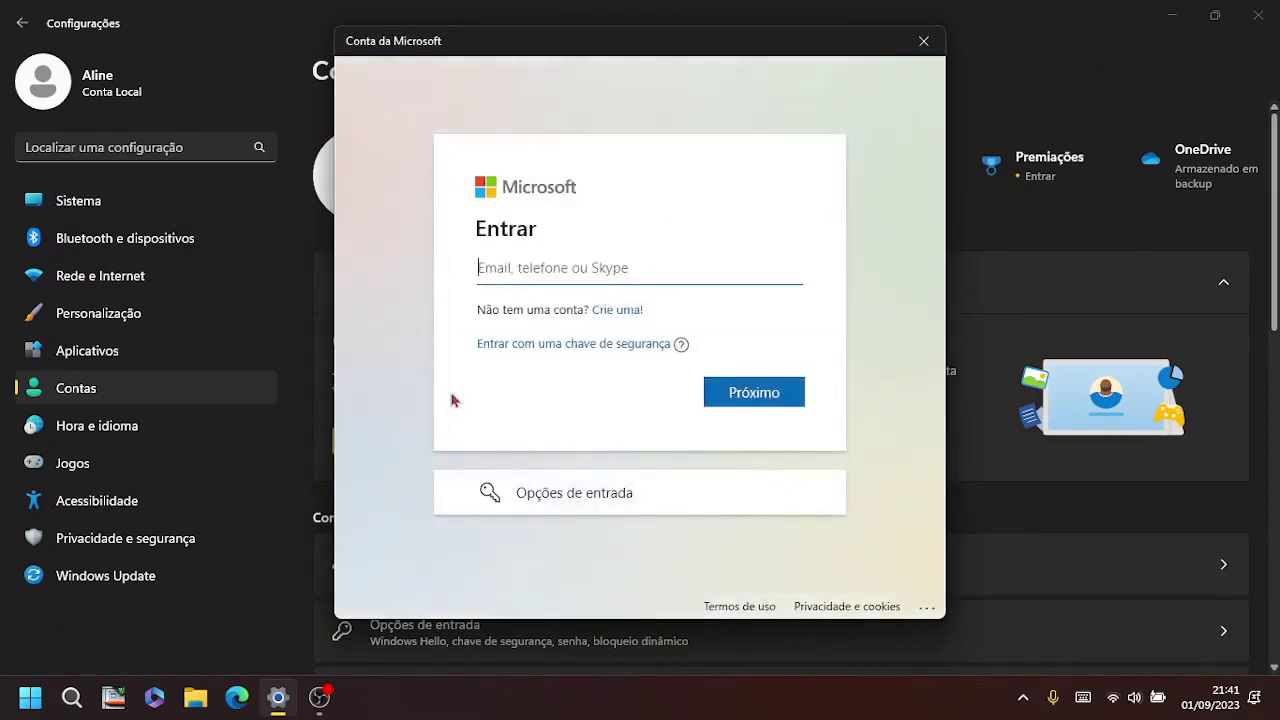
Step: Enter the Microsoft account's email and password and submit them to sign in
{"action": "left_click", "coordinate": [650, 271]}
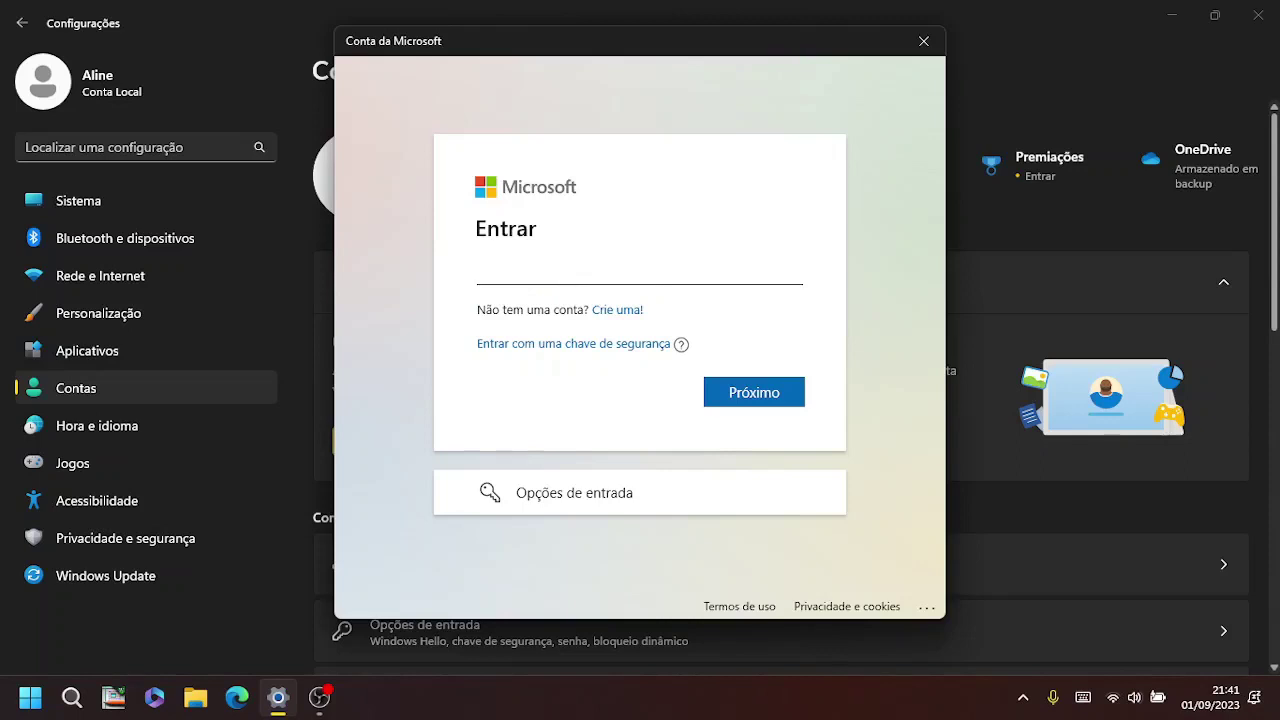
{"action": "left_click", "coordinate": [786, 397]}
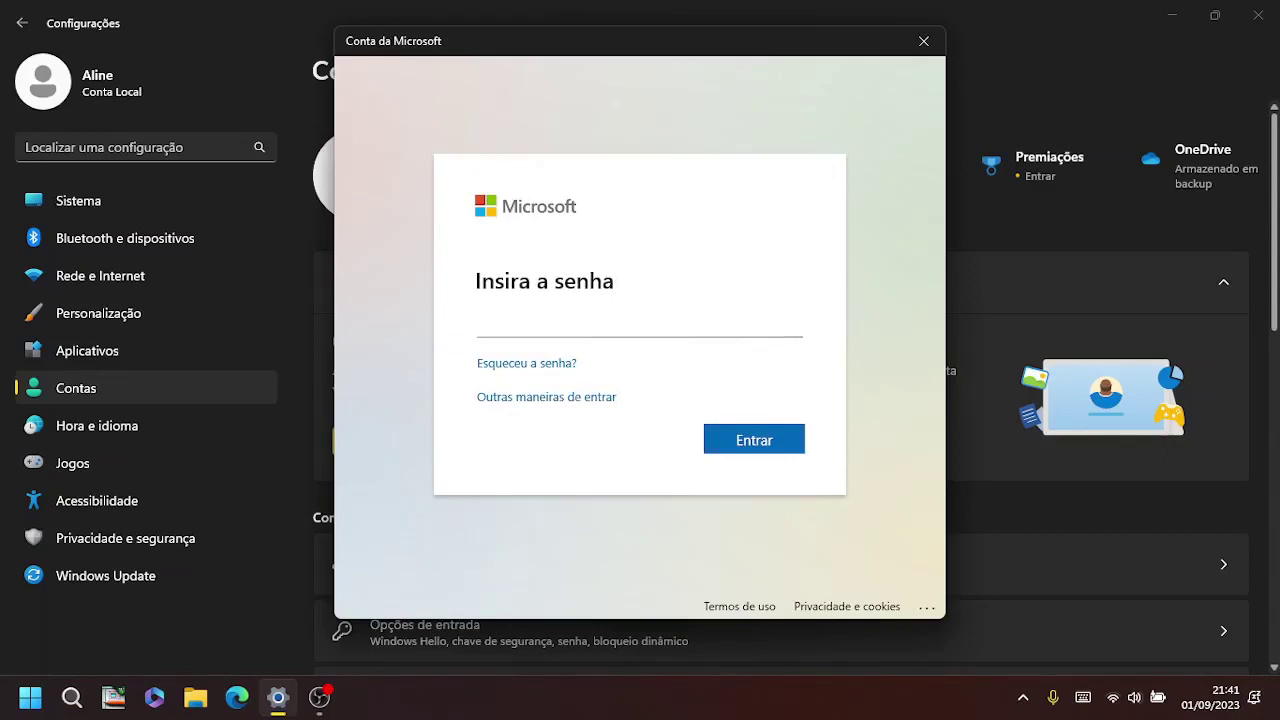
{"action": "left_click", "coordinate": [743, 447]}
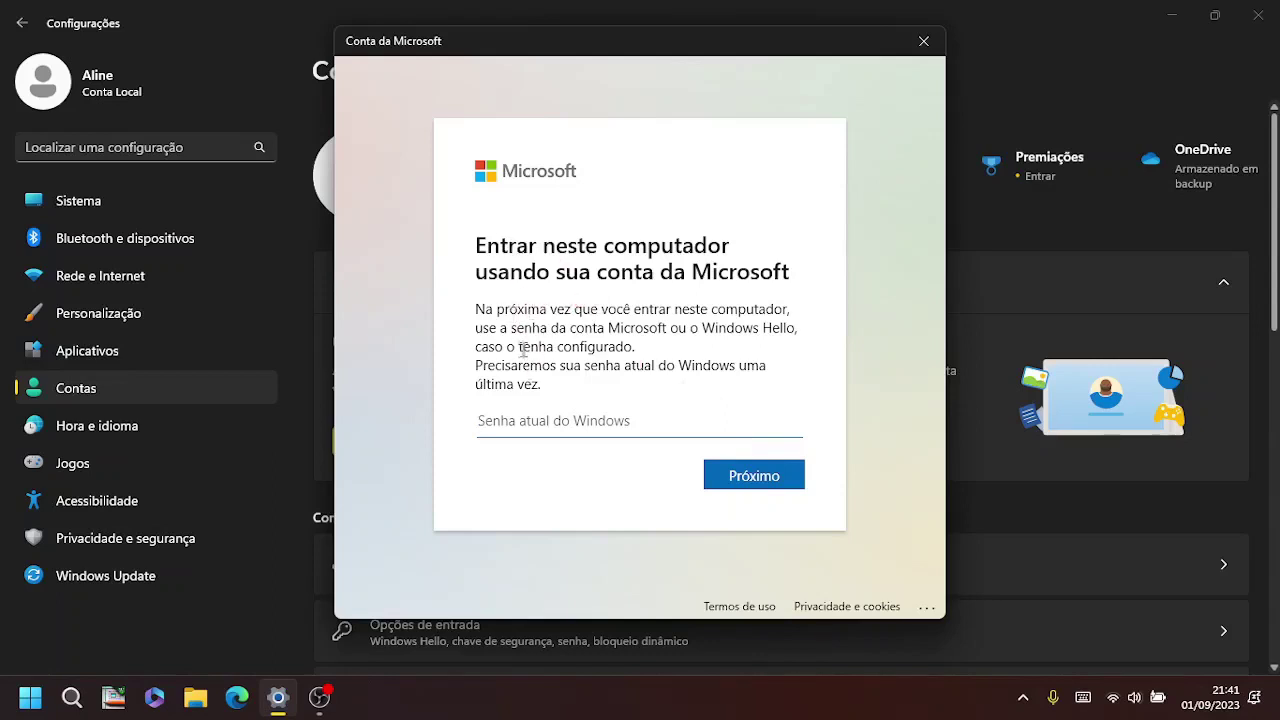
Step: Enter the current Windows password in Senha atual do Windows and confirm it
{"action": "left_click", "coordinate": [555, 420]}
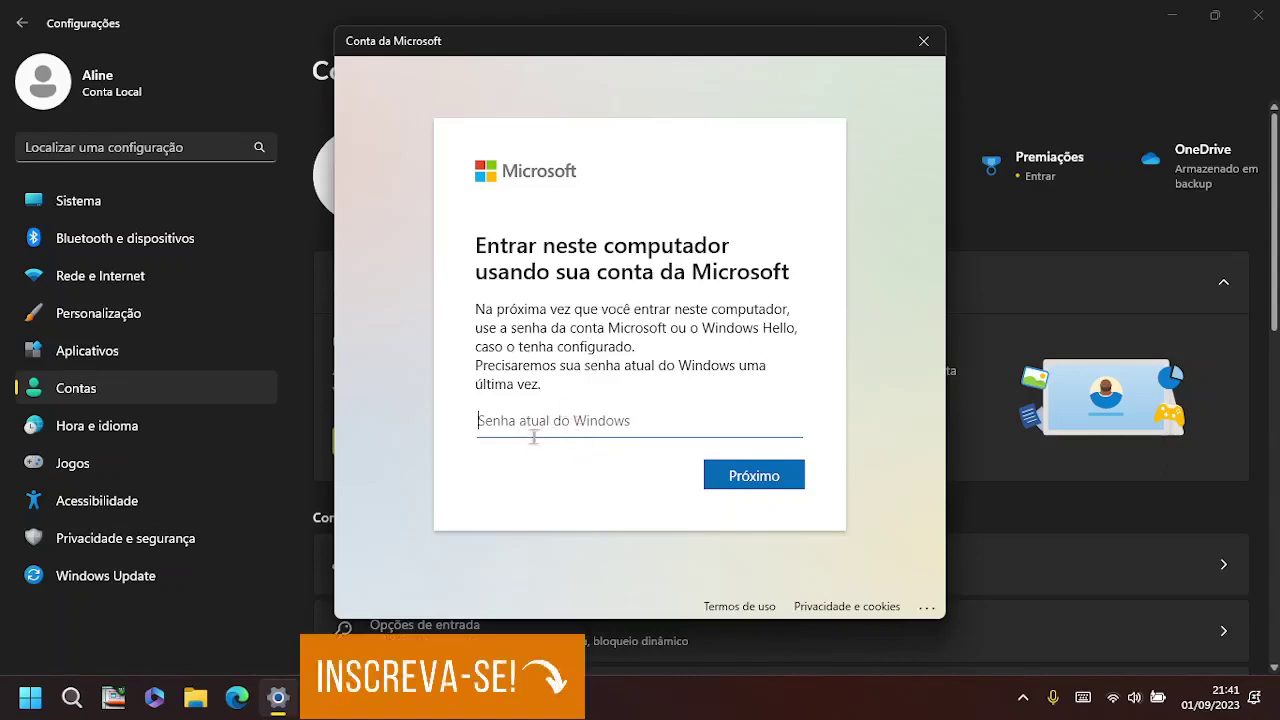
{"action": "left_click", "coordinate": [777, 481]}
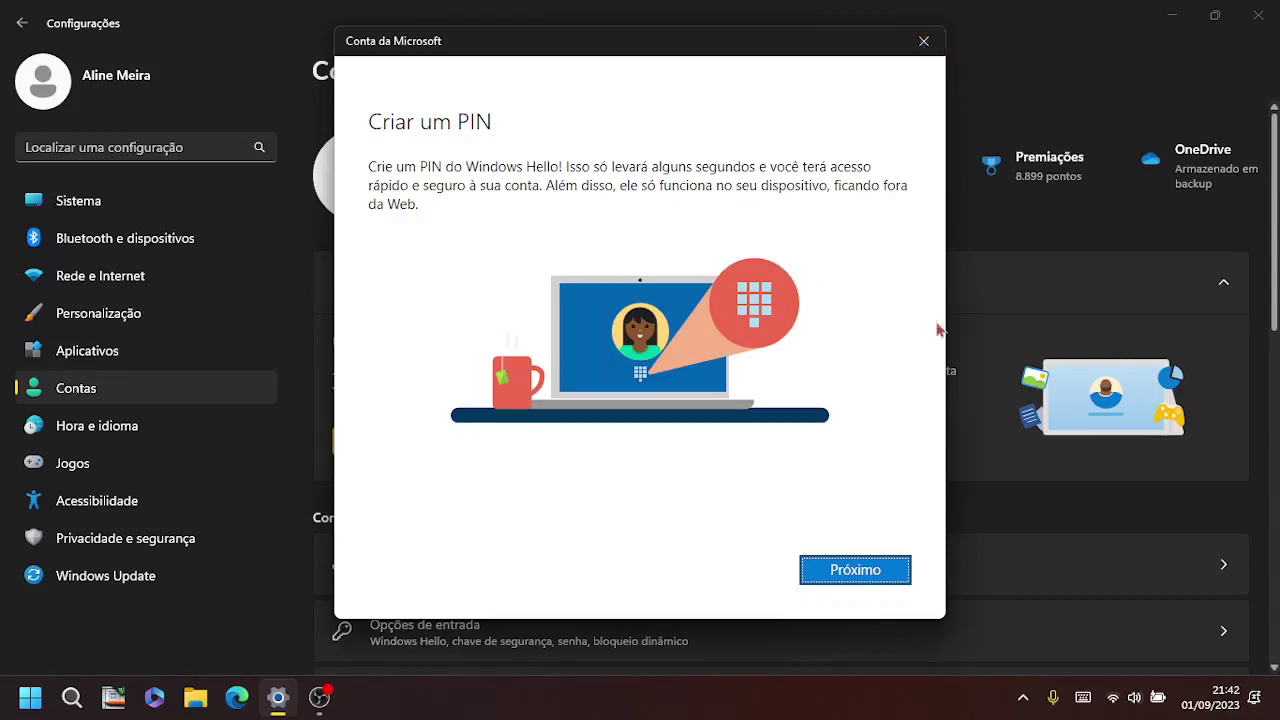
Step: Create a Windows Hello PIN, entering and confirming it, and save it
{"action": "left_click", "coordinate": [846, 572]}
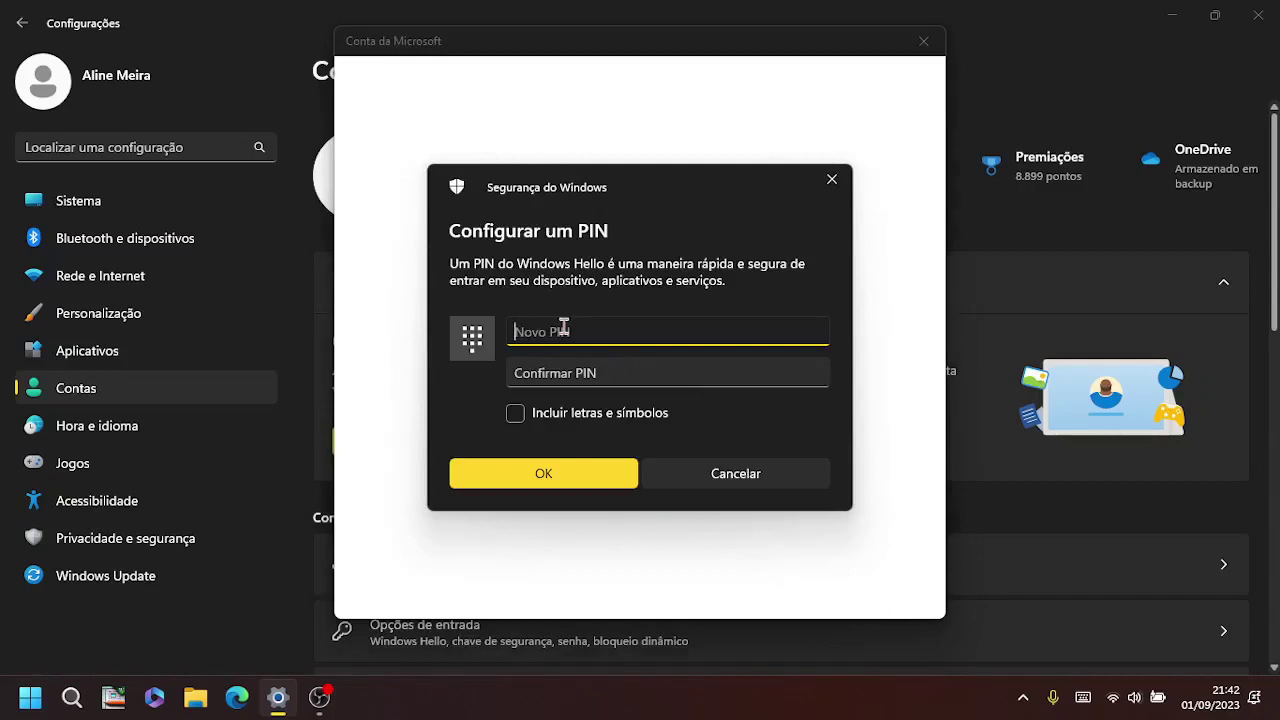
{"action": "type", "text": "12345"}
{"action": "left_click", "coordinate": [630, 381]}
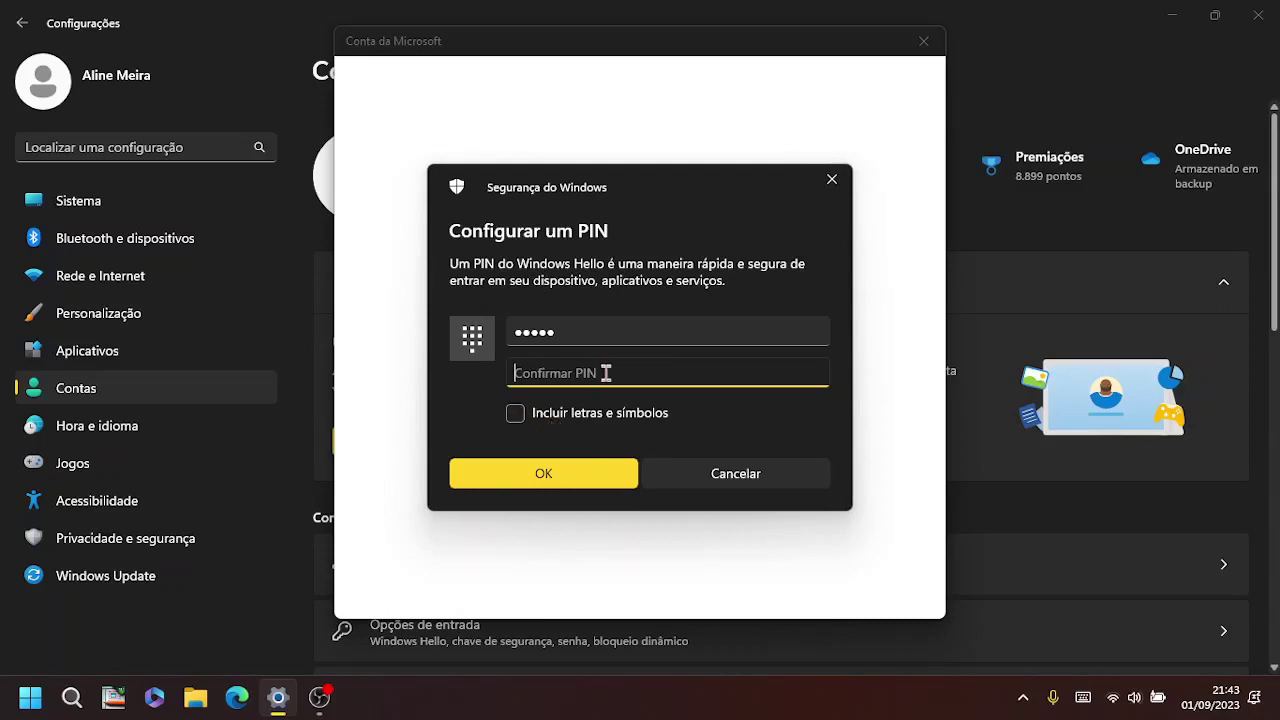
{"action": "type", "text": "12345"}
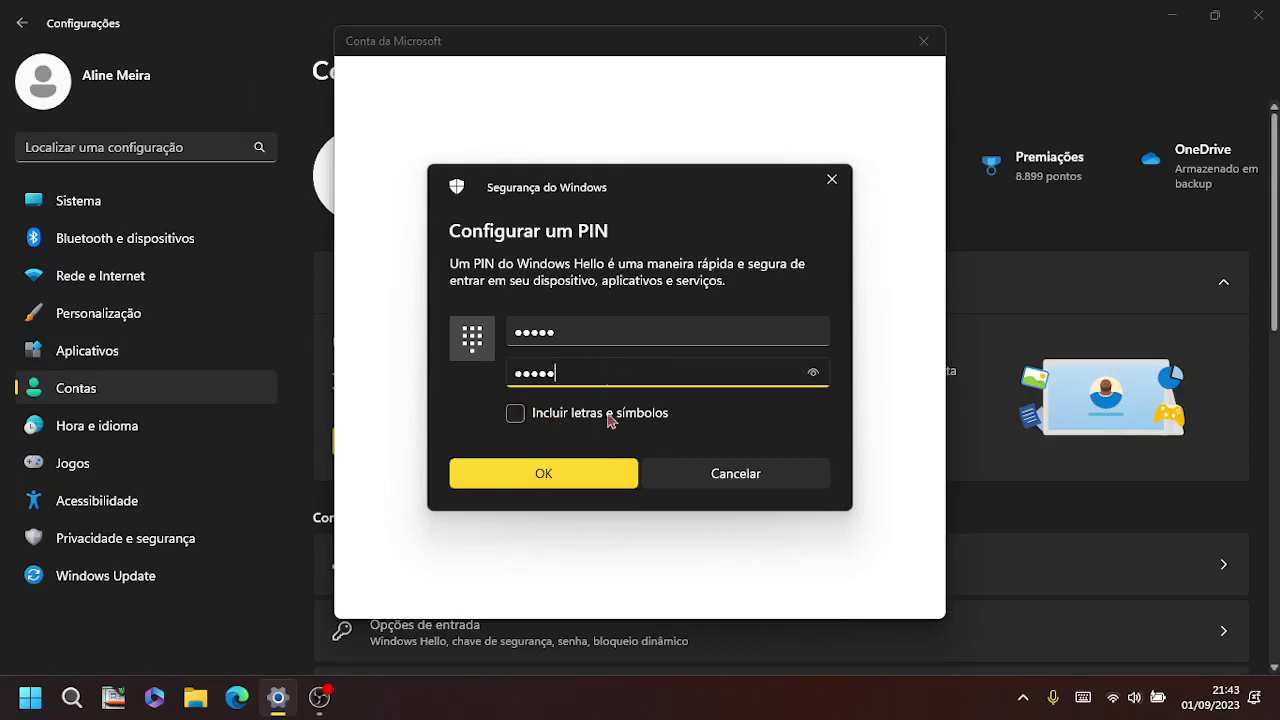
{"action": "left_click", "coordinate": [598, 482]}
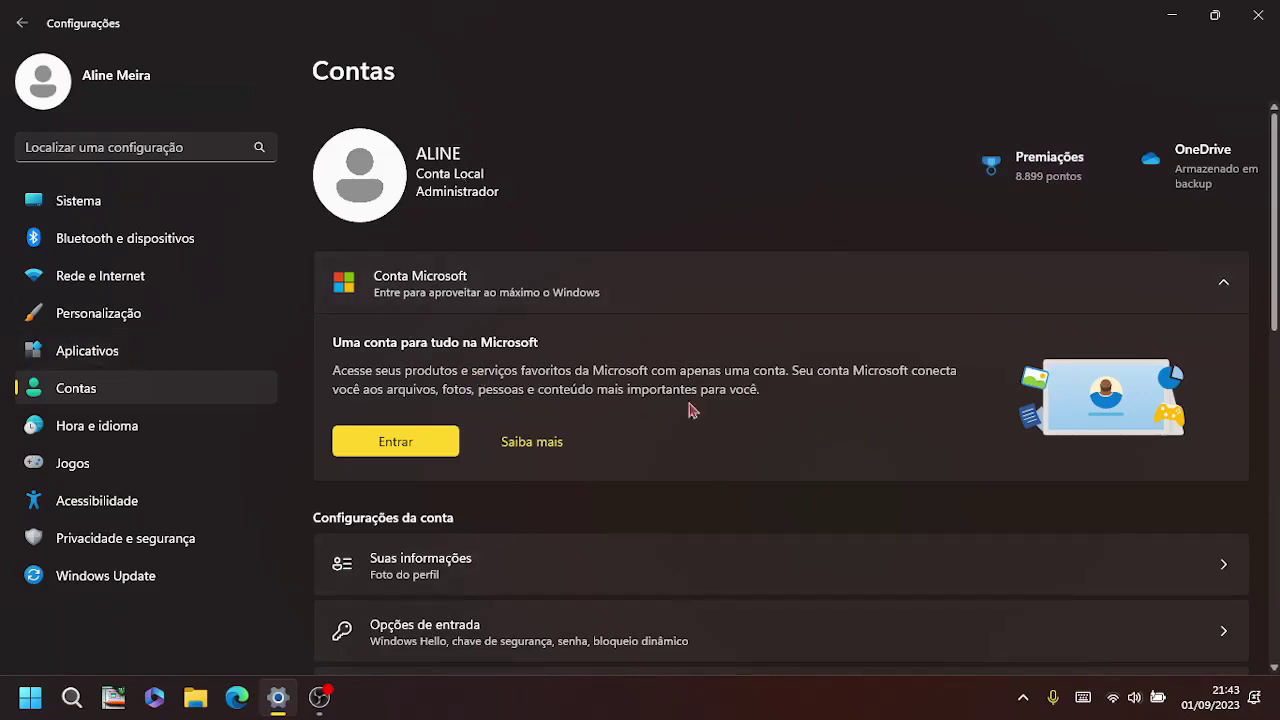
Step: Reload the Contas page via Aplicativos and scroll down to Configurações da conta
{"action": "left_click", "coordinate": [98, 350]}
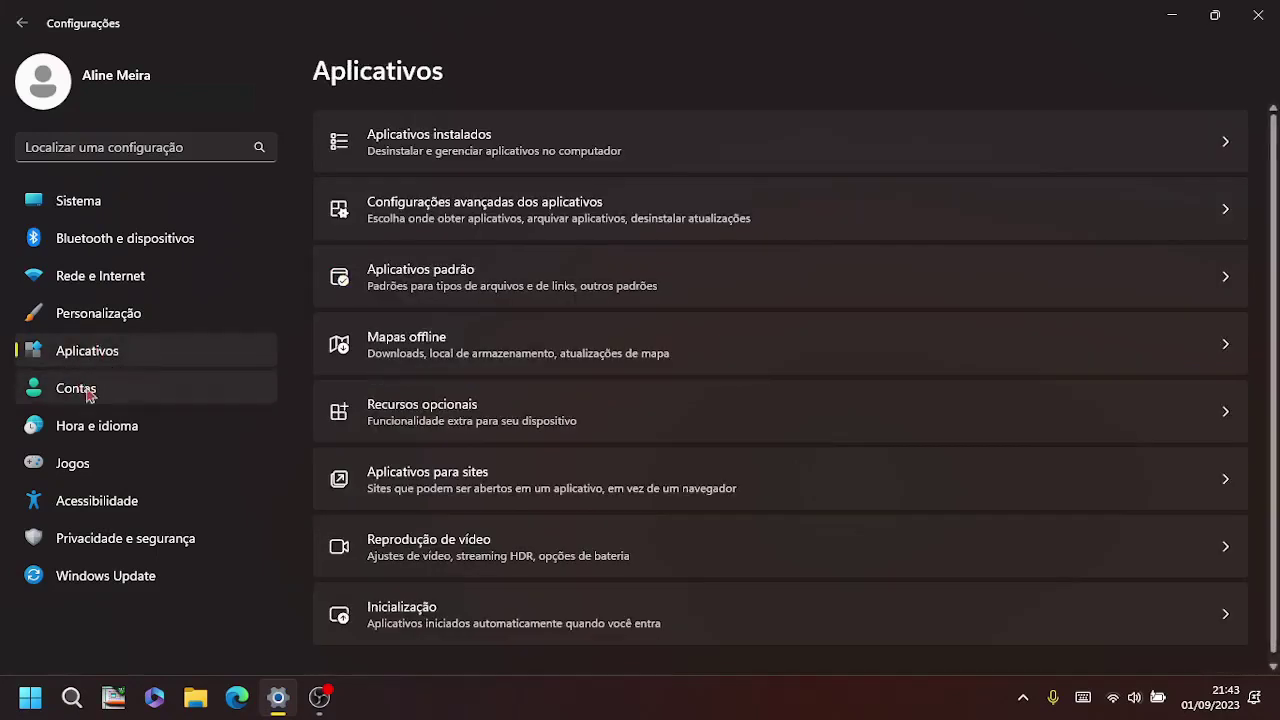
{"action": "left_click", "coordinate": [89, 386]}
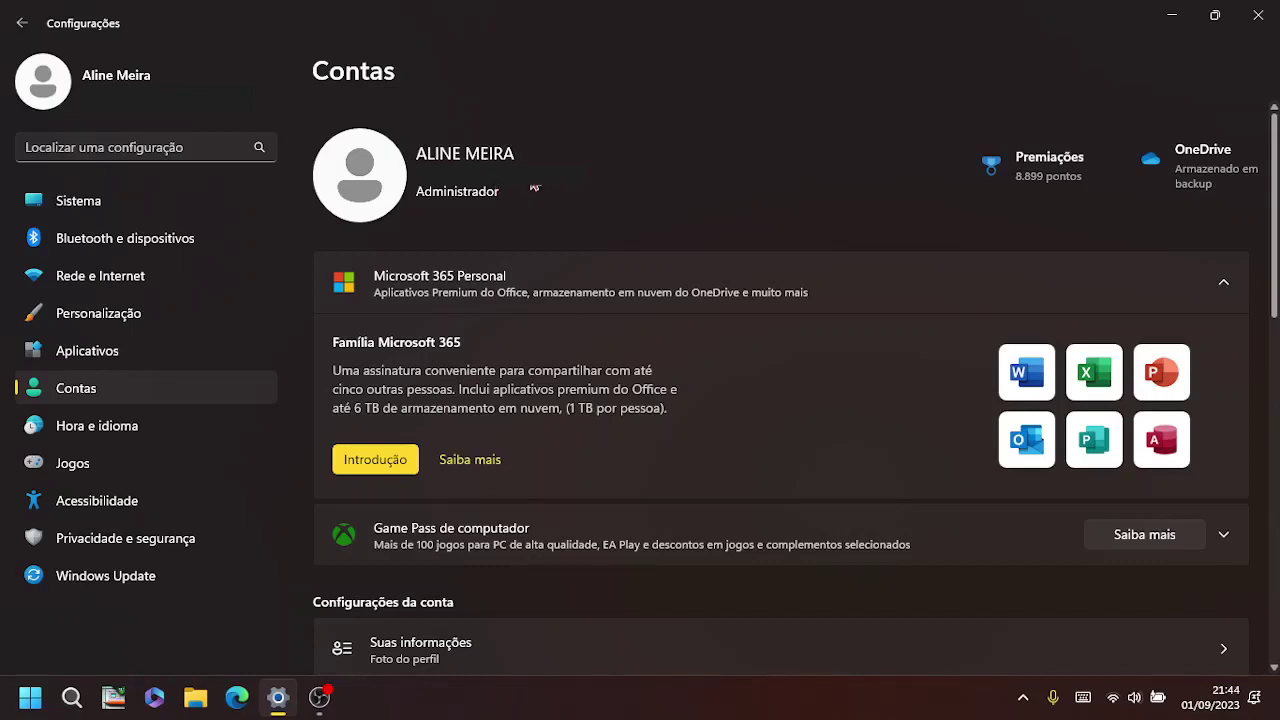
{"action": "scroll", "coordinate": [449, 216], "scroll_direction": "down", "scroll_amount": 3}
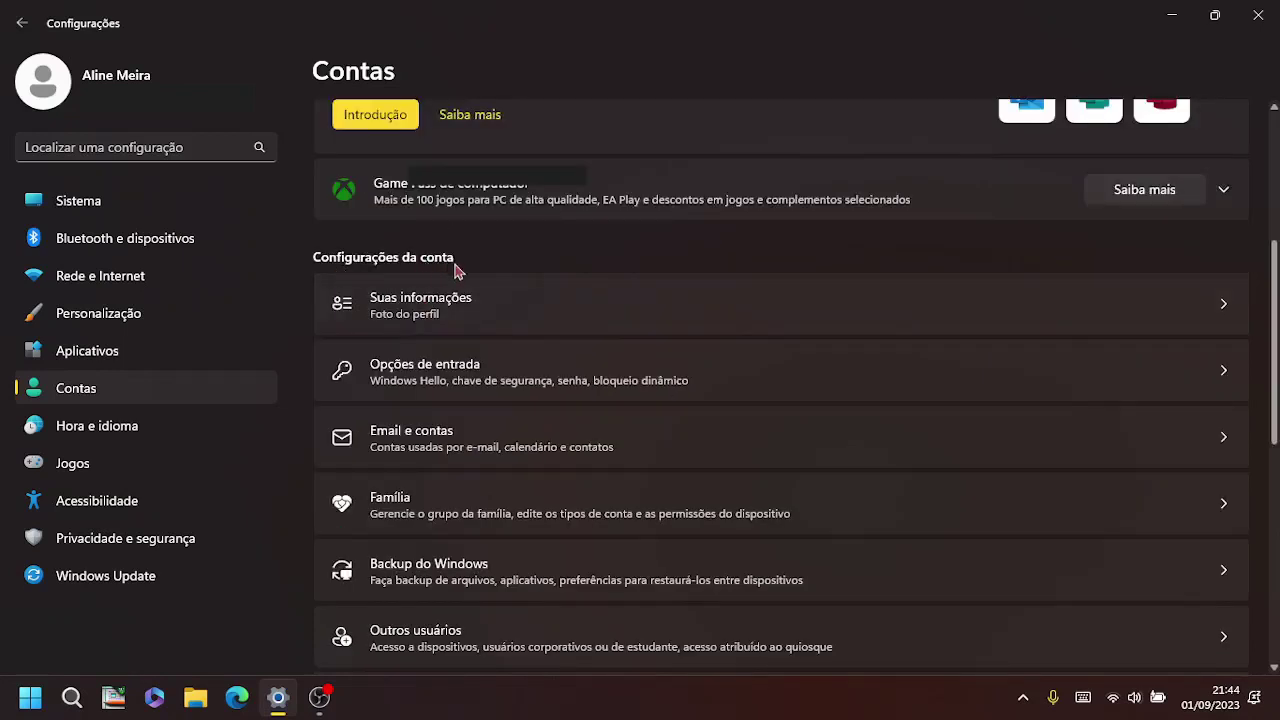
Step: Open Suas informações and scroll to the Conta Microsoft local sign-in option
{"action": "left_click", "coordinate": [452, 312]}
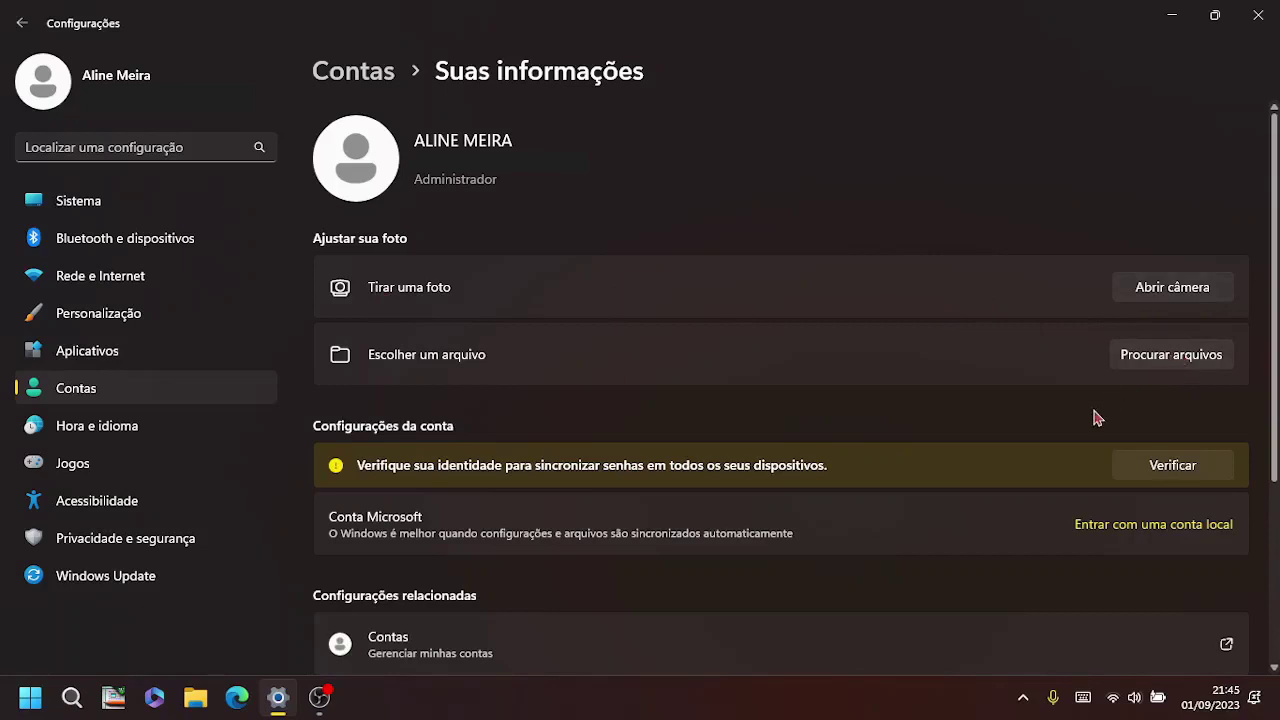
{"action": "scroll", "coordinate": [1097, 418], "scroll_direction": "down", "scroll_amount": 3}
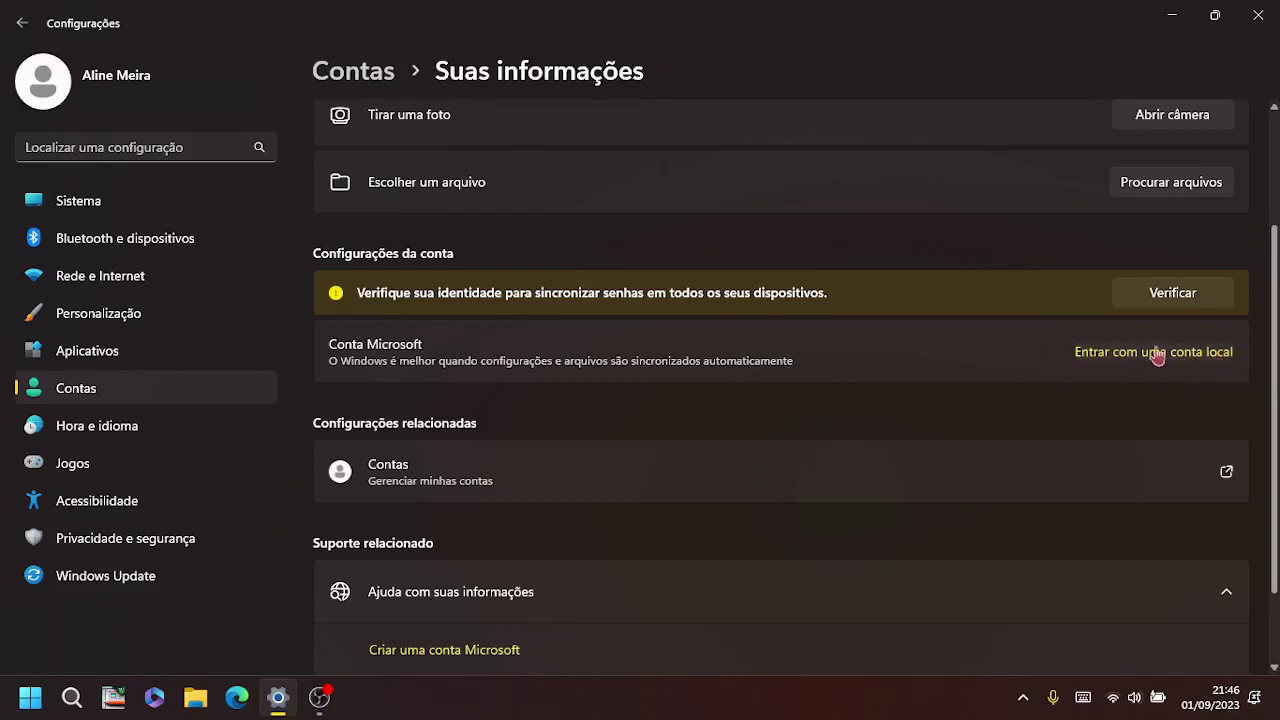
Step: Review the PIN (Windows Hello) settings under Opções de entrada, then collapse them
{"action": "left_click", "coordinate": [367, 78]}
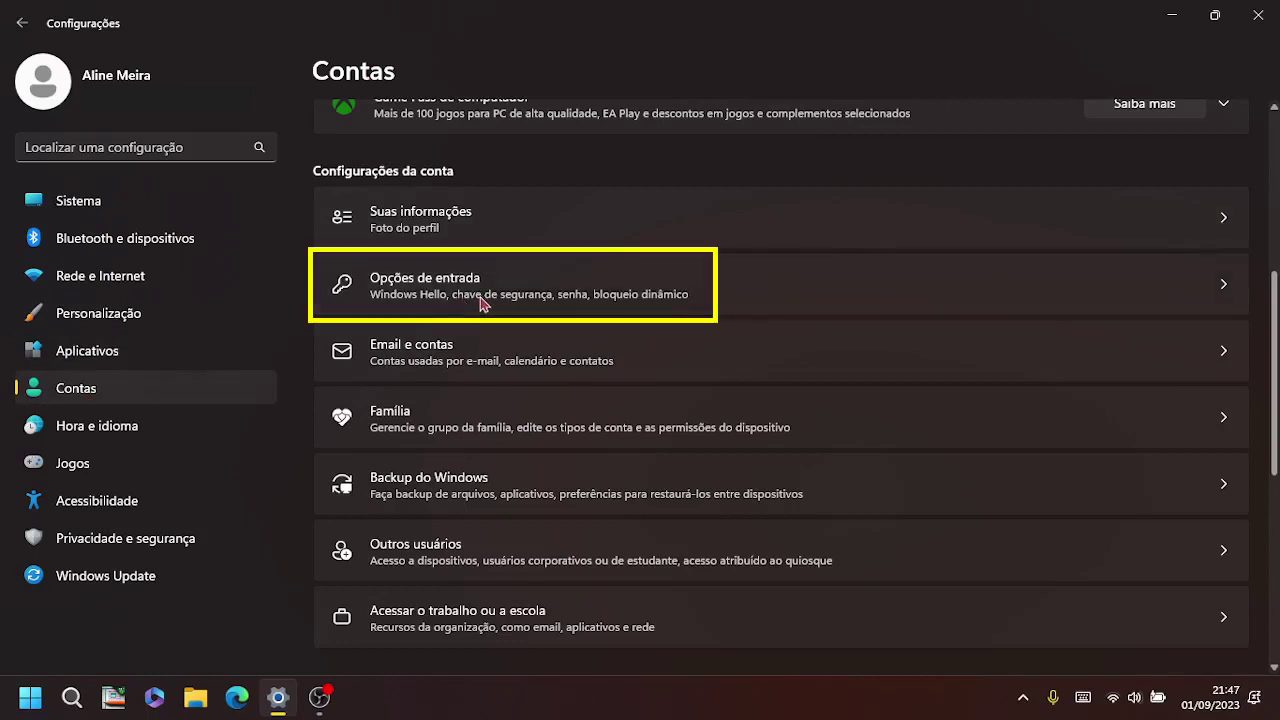
{"action": "left_click", "coordinate": [484, 303]}
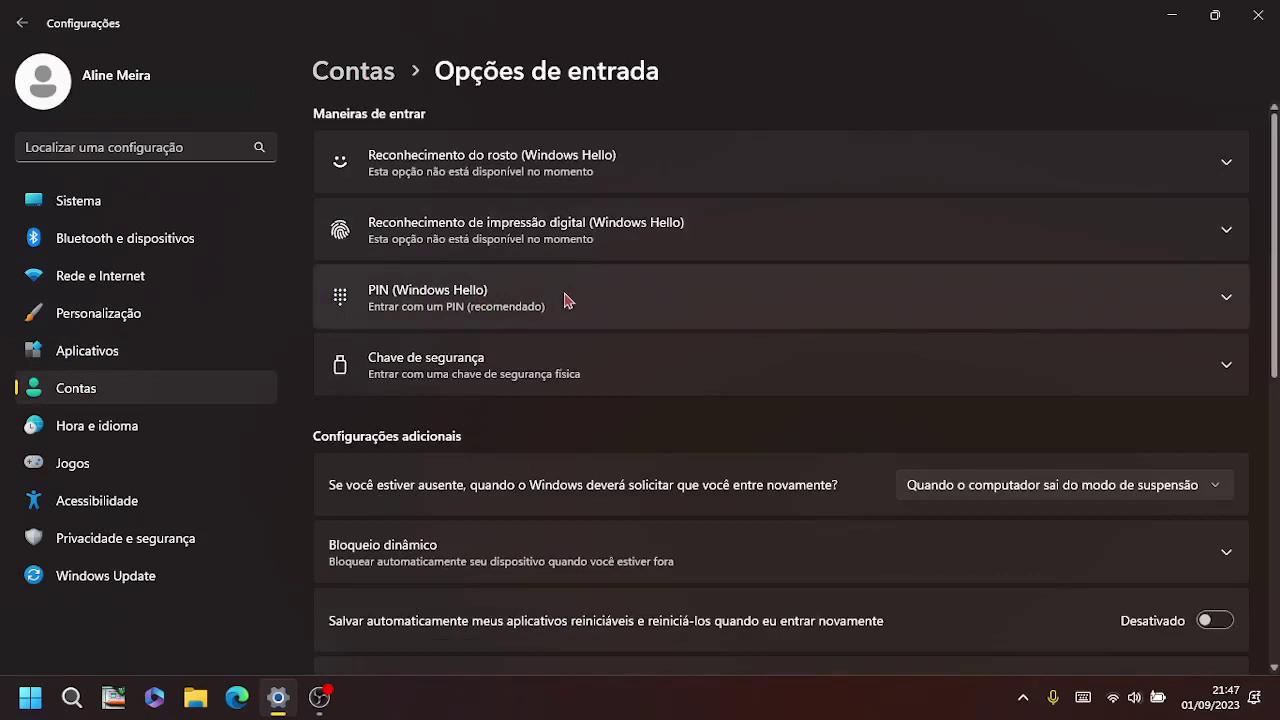
{"action": "left_click", "coordinate": [540, 304]}
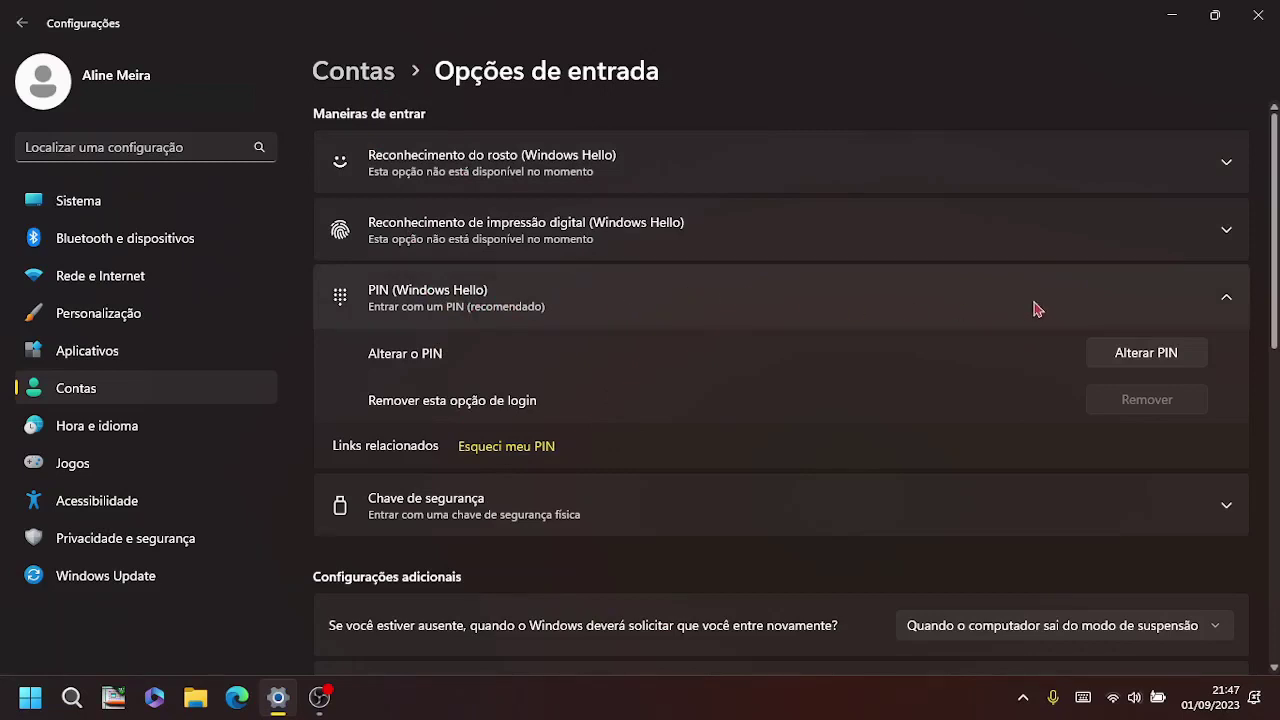
{"action": "left_click", "coordinate": [487, 302]}
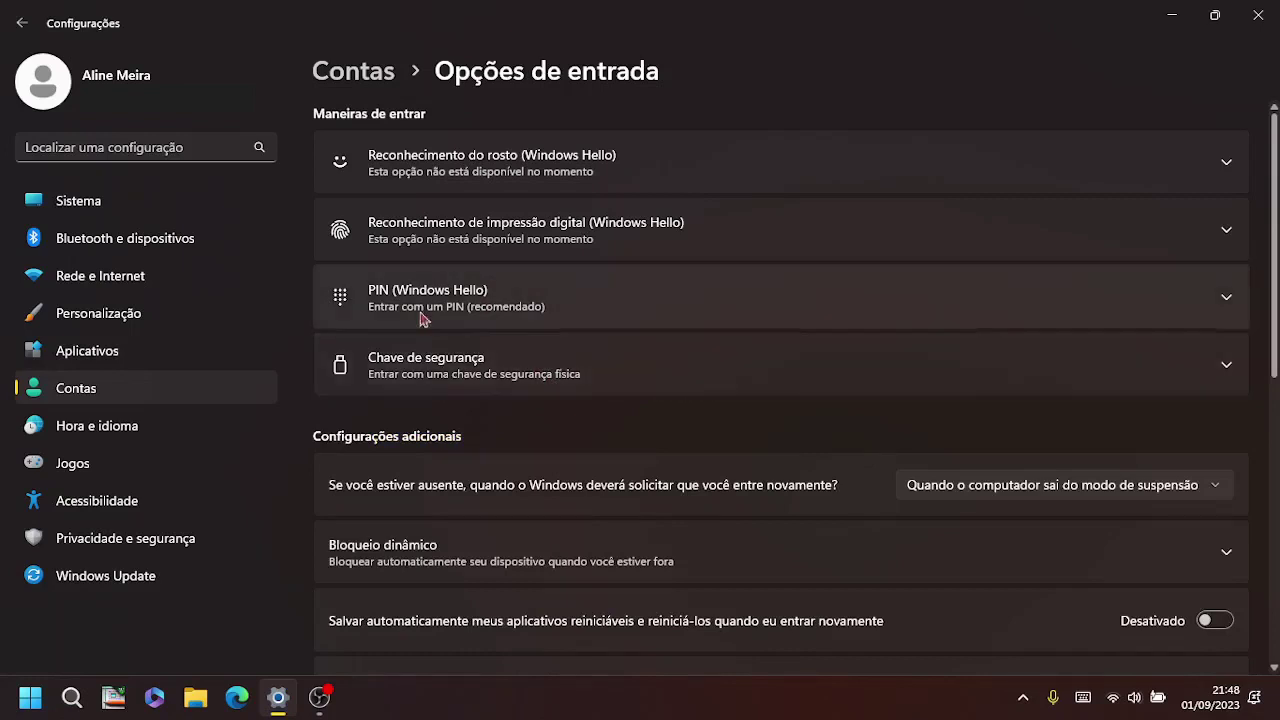
Step: Return to Contas and open Email e contas to view the linked accounts
{"action": "left_click", "coordinate": [355, 80]}
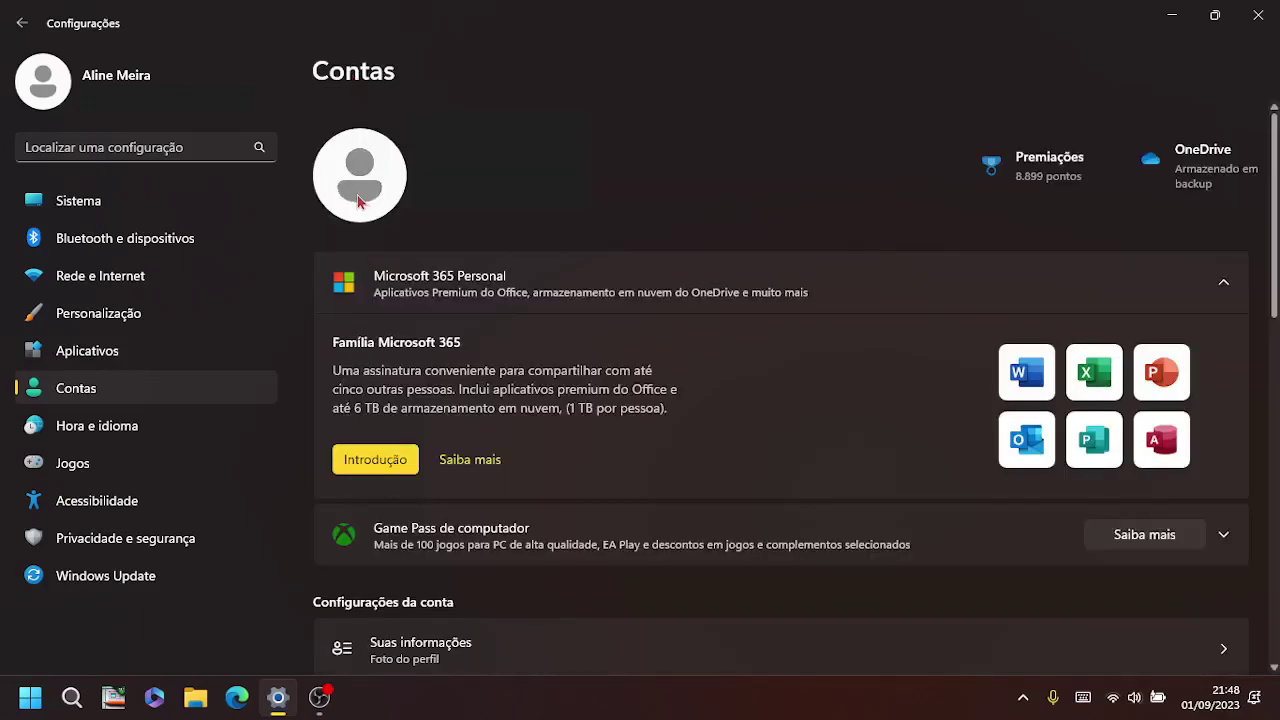
{"action": "scroll", "coordinate": [551, 434], "scroll_direction": "down", "scroll_amount": 3}
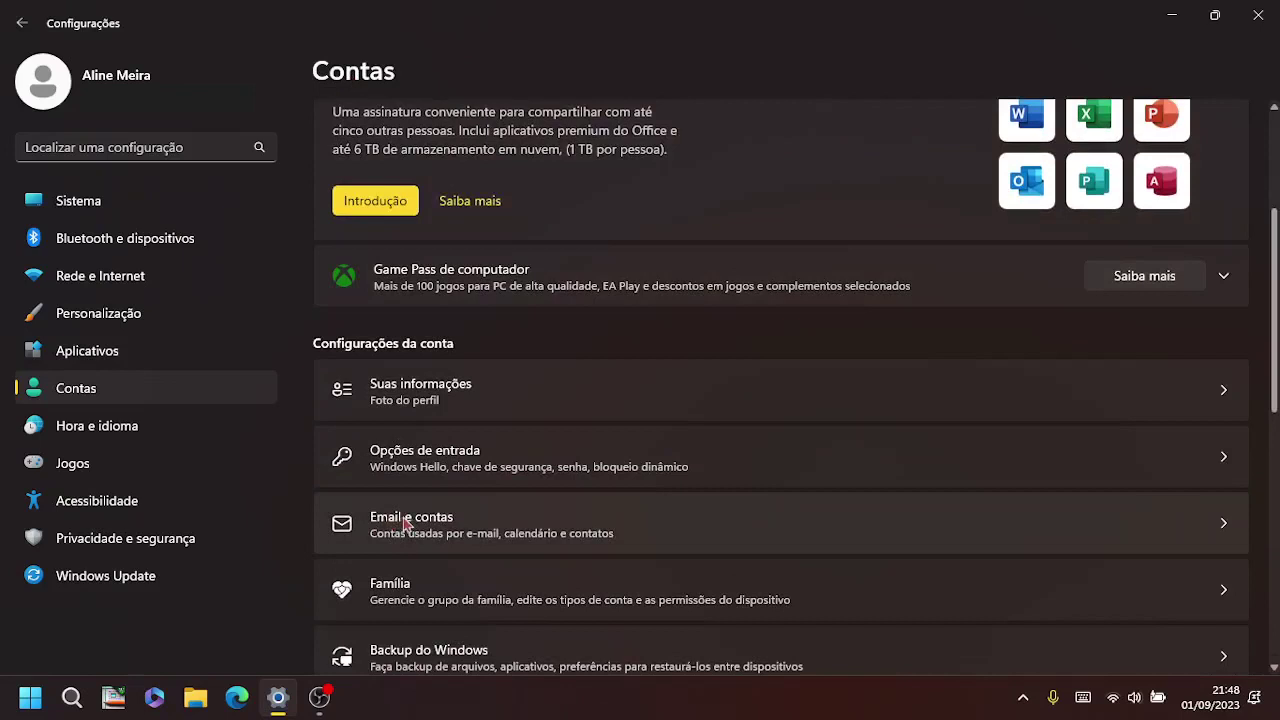
{"action": "left_click", "coordinate": [457, 529]}
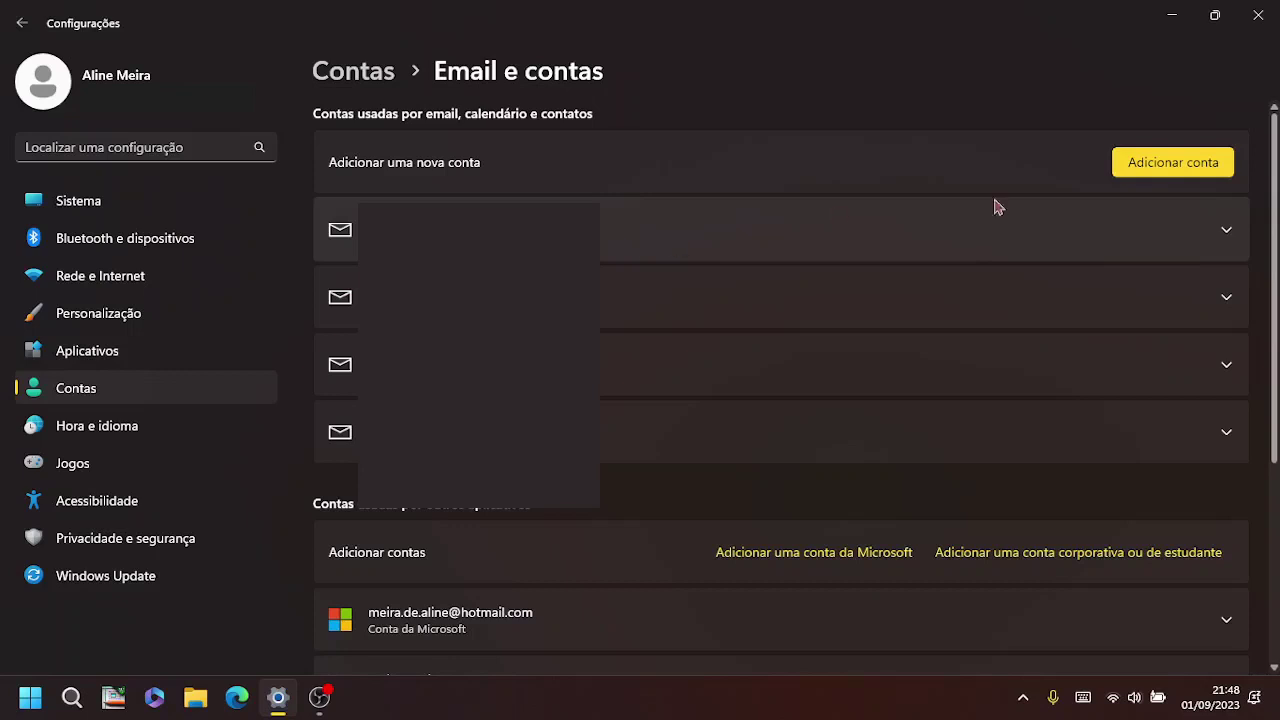
{"action": "left_click", "coordinate": [1215, 237]}
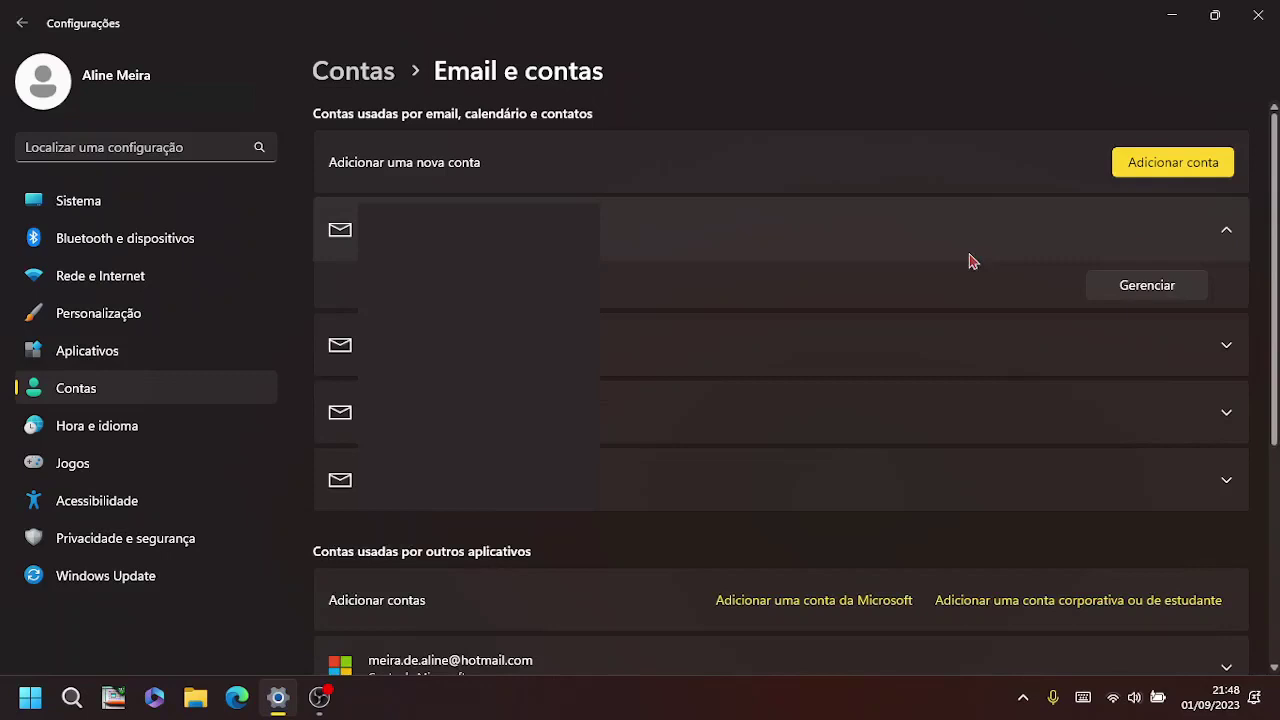
{"action": "left_click", "coordinate": [1148, 288]}
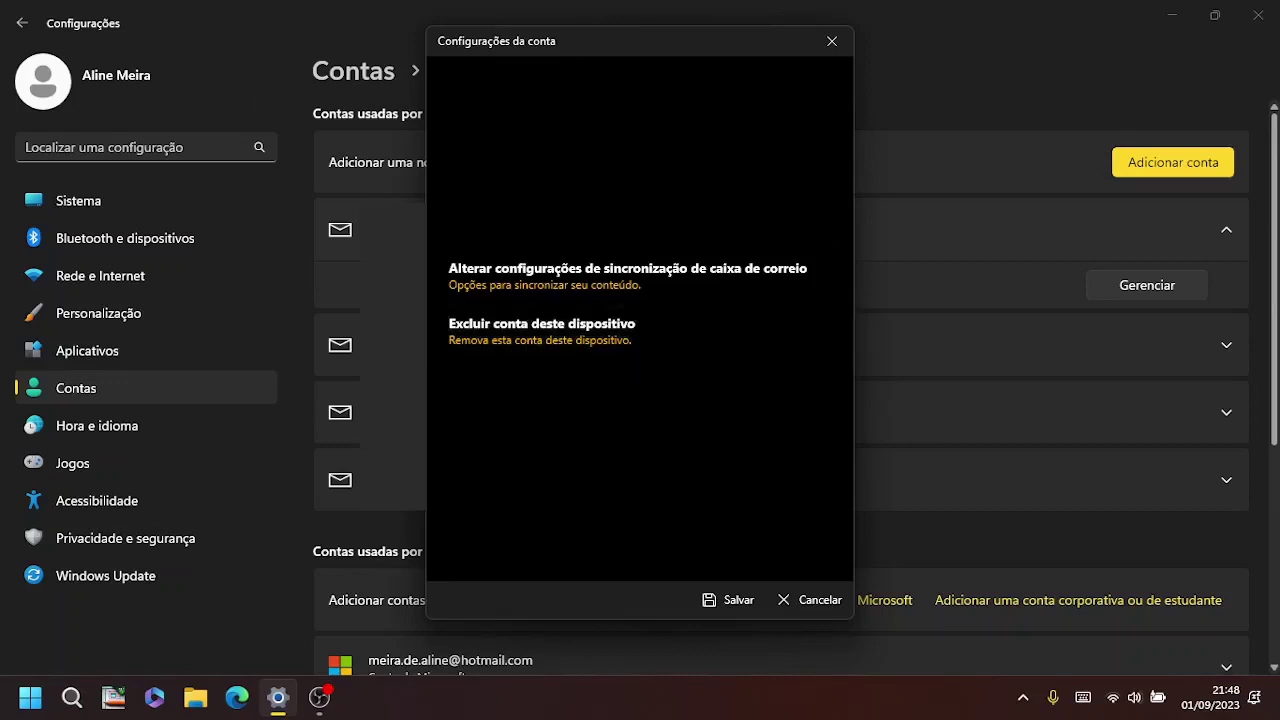
{"action": "left_click", "coordinate": [831, 40]}
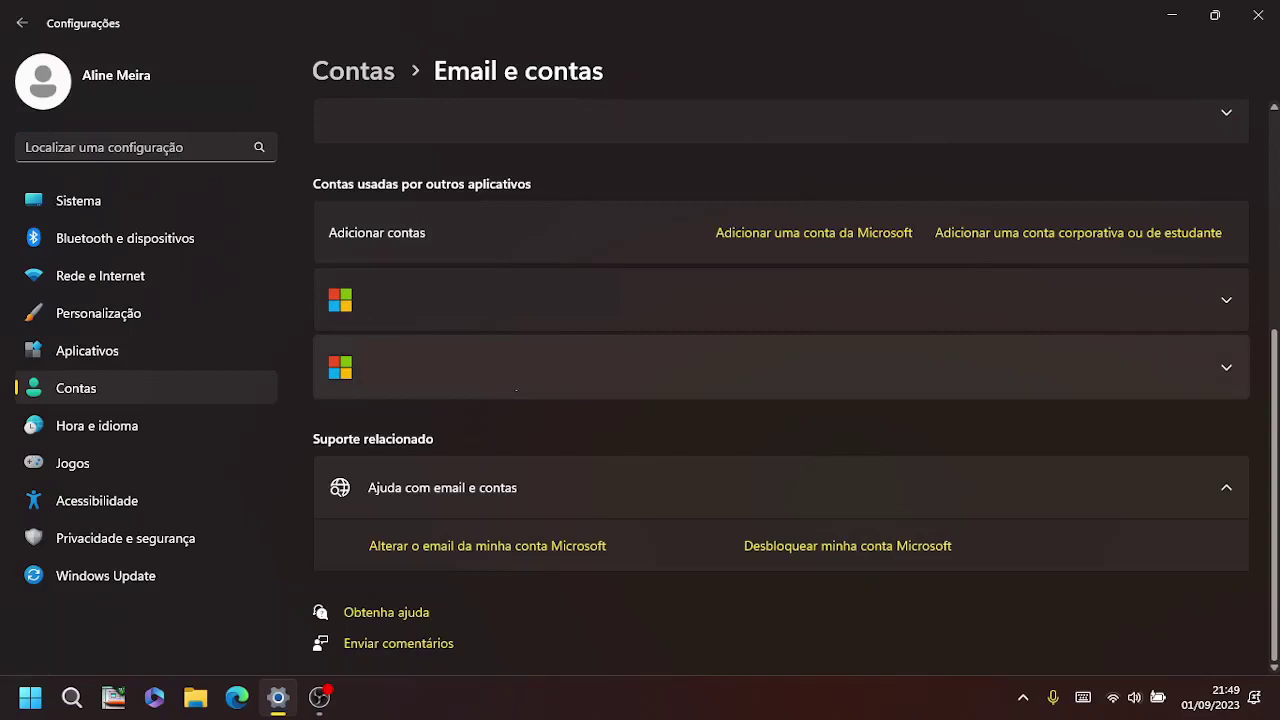
Step: Expand the second Microsoft account row, then go to Contas > Backup do Windows
{"action": "left_click", "coordinate": [1208, 373]}
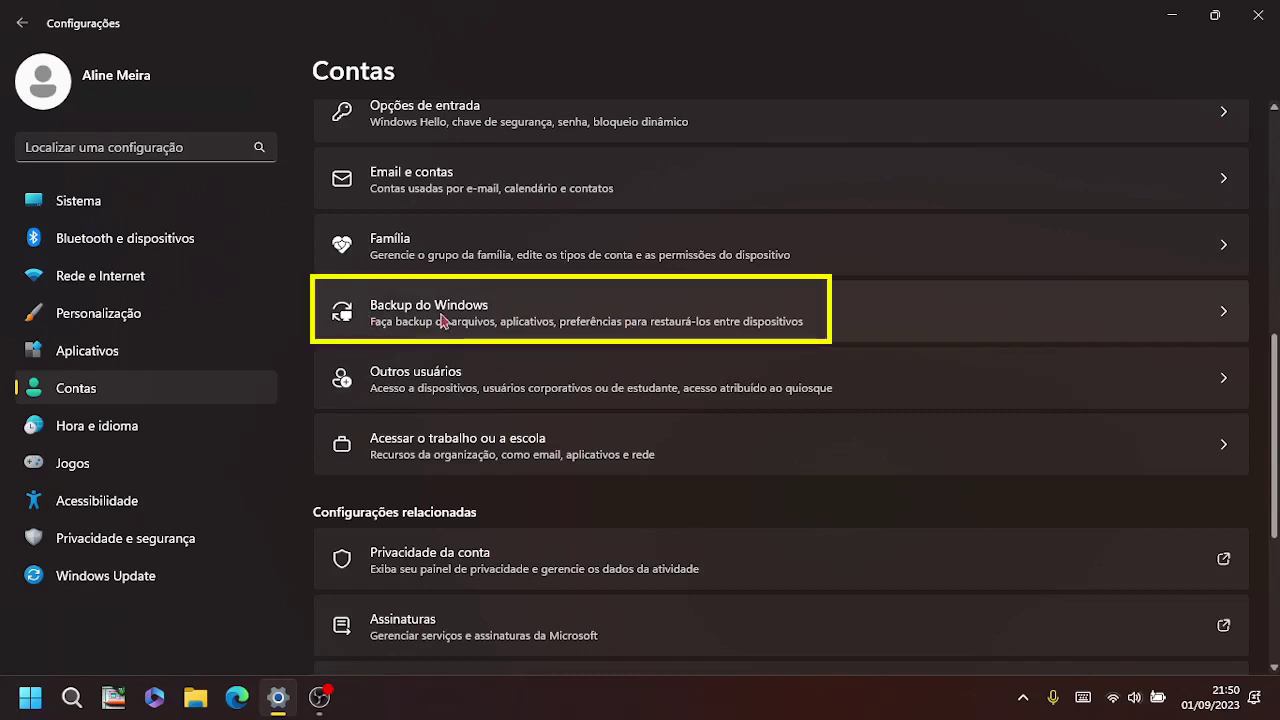
{"action": "left_click", "coordinate": [470, 308]}
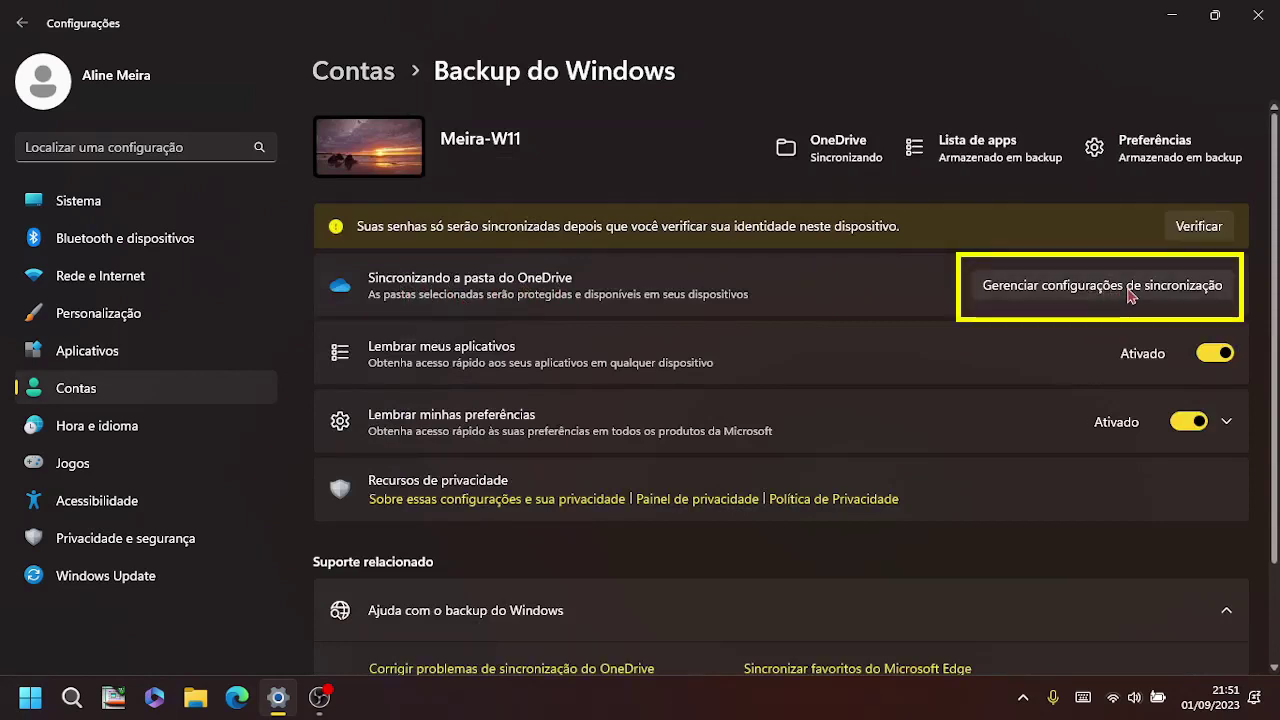
Step: Open Gerenciar configurações de sincronização next to Sincronizando a pasta do OneDrive
{"action": "left_click", "coordinate": [1129, 294]}
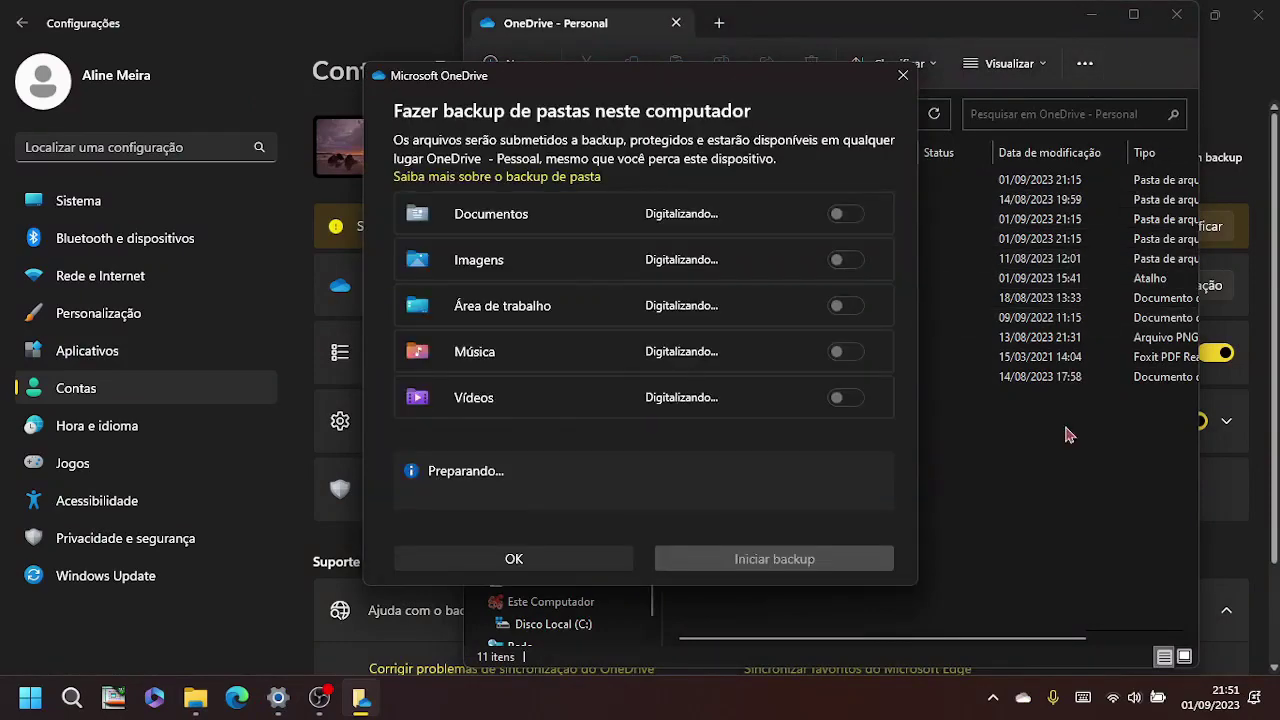
Step: Close the OneDrive - Personal window and the folder backup dialog, leaving its toggles unchanged
{"action": "left_click", "coordinate": [1176, 14]}
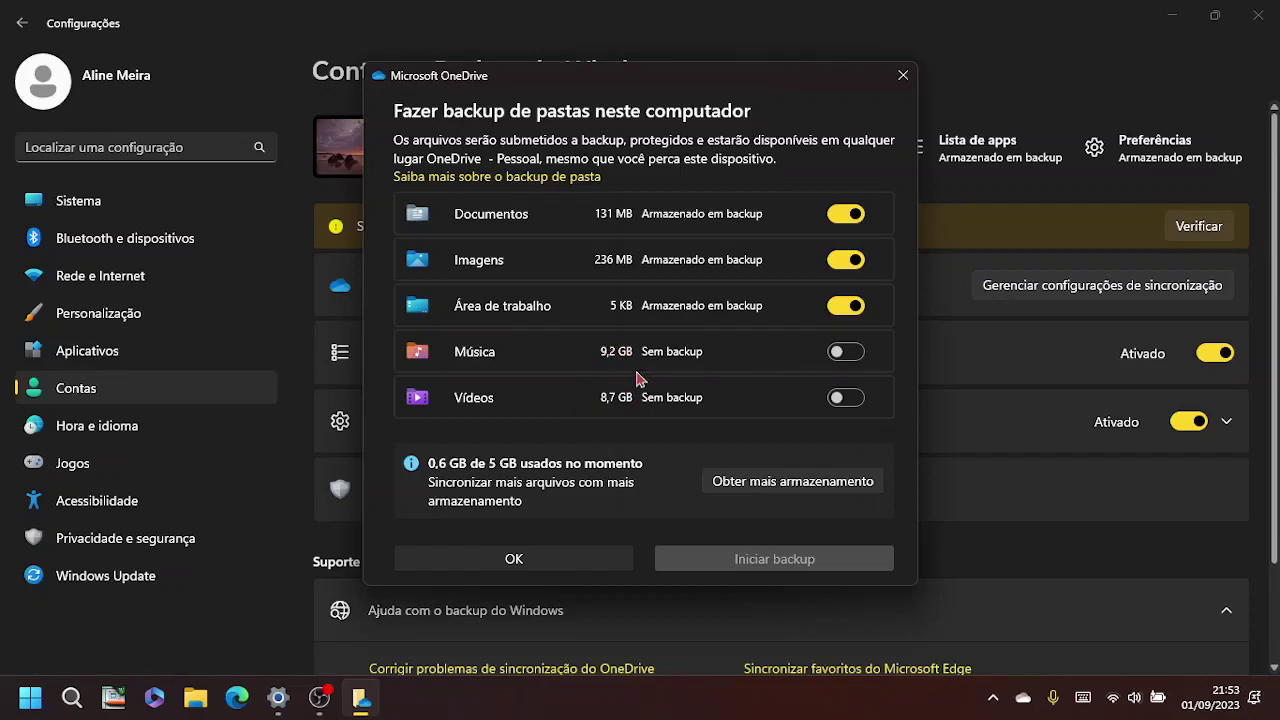
{"action": "key", "text": "Escape"}
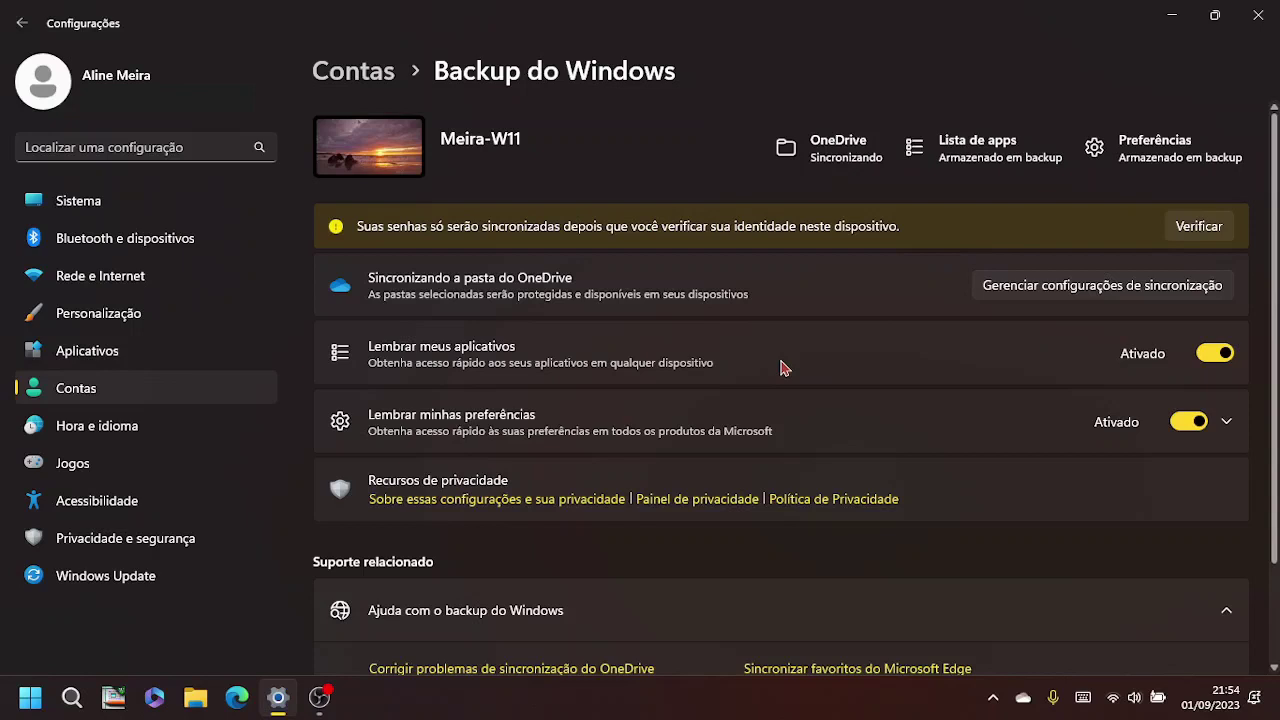
Step: Go back to the main Contas page and scroll down to the account settings list
{"action": "key", "text": "alt+Left"}
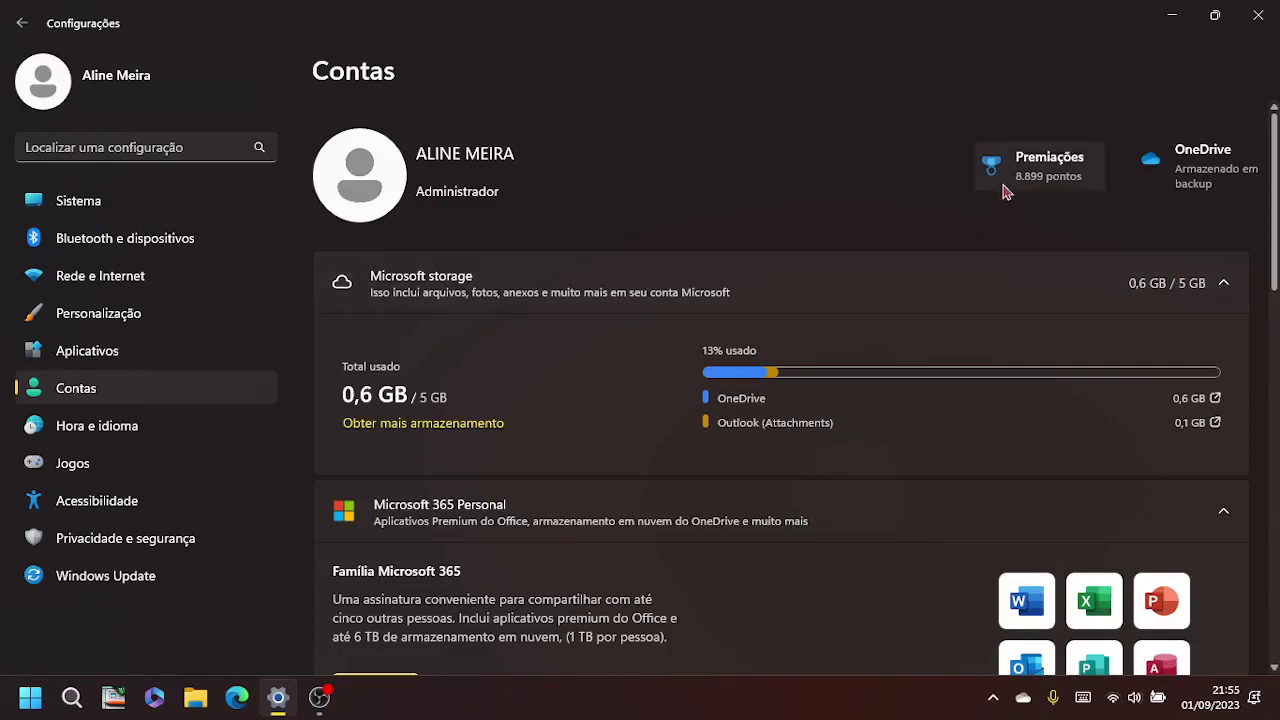
{"action": "scroll", "coordinate": [820, 374], "scroll_direction": "down", "scroll_amount": 8}
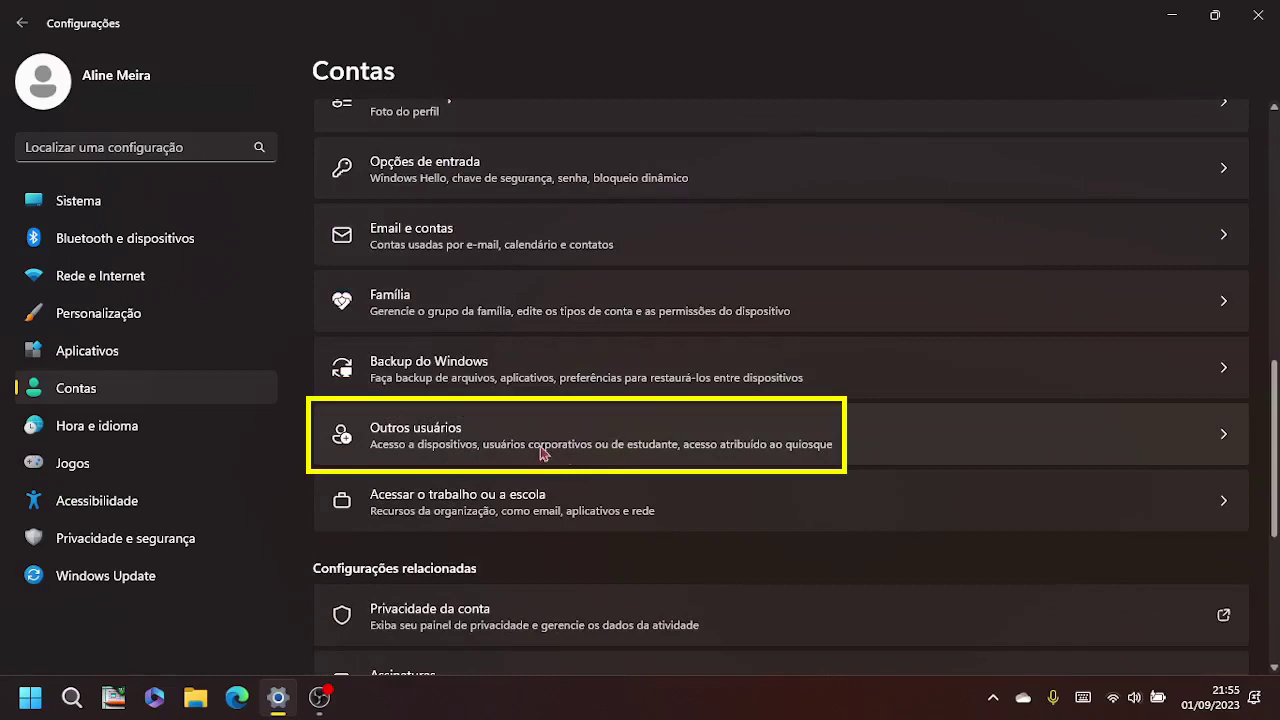
Step: Go to Outros usuários and choose Adicionar conta to add a new person
{"action": "left_click", "coordinate": [478, 440]}
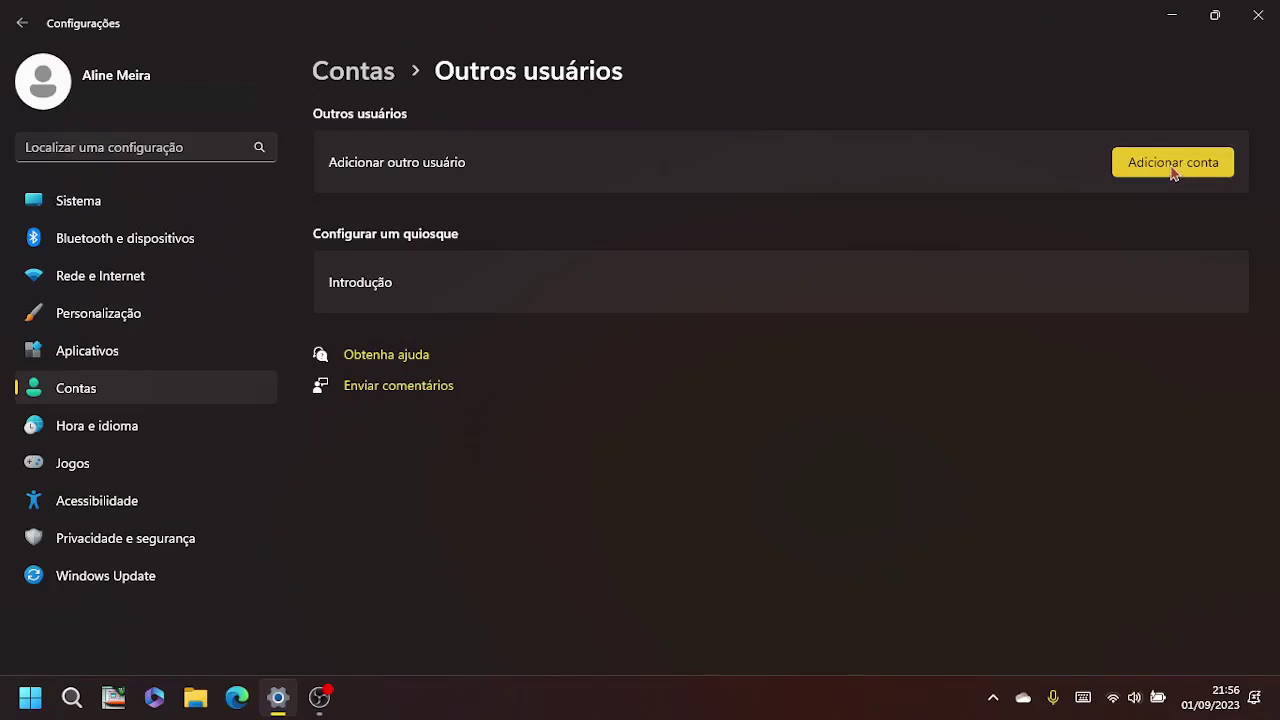
{"action": "left_click", "coordinate": [1174, 170]}
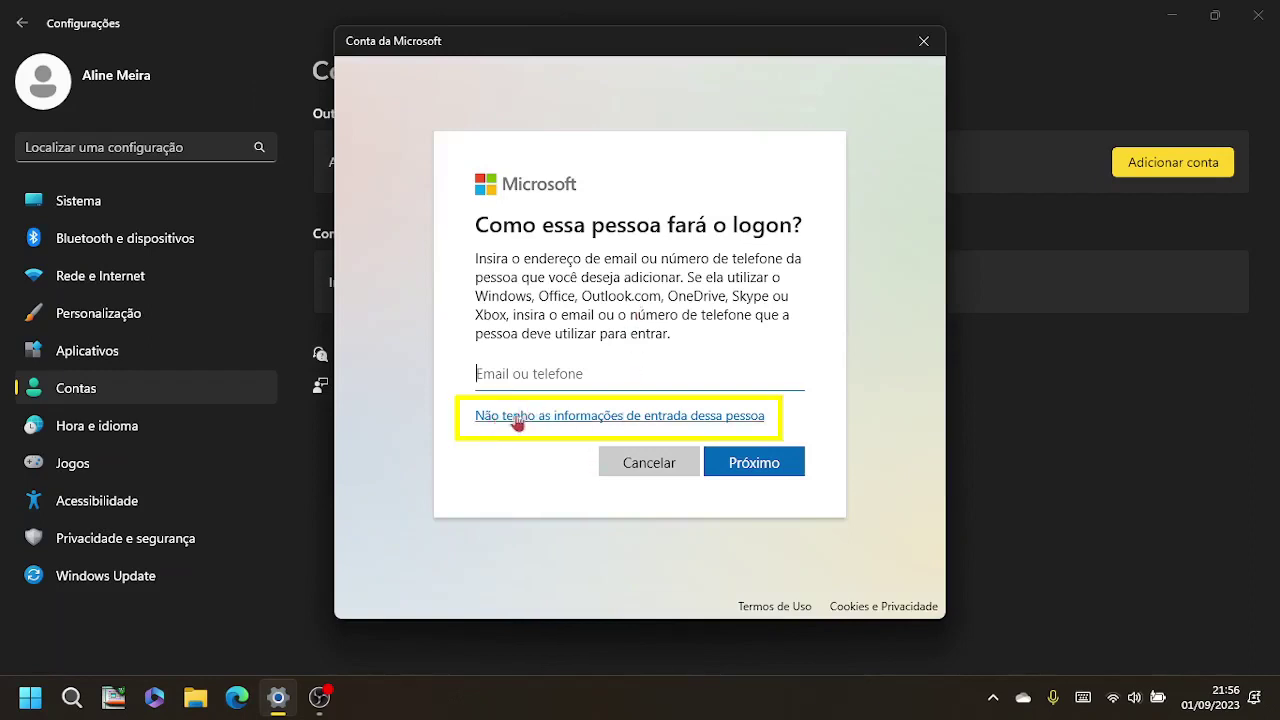
Step: Indicate the person's sign-in info is unavailable and choose a user without a Microsoft account
{"action": "left_click", "coordinate": [731, 425]}
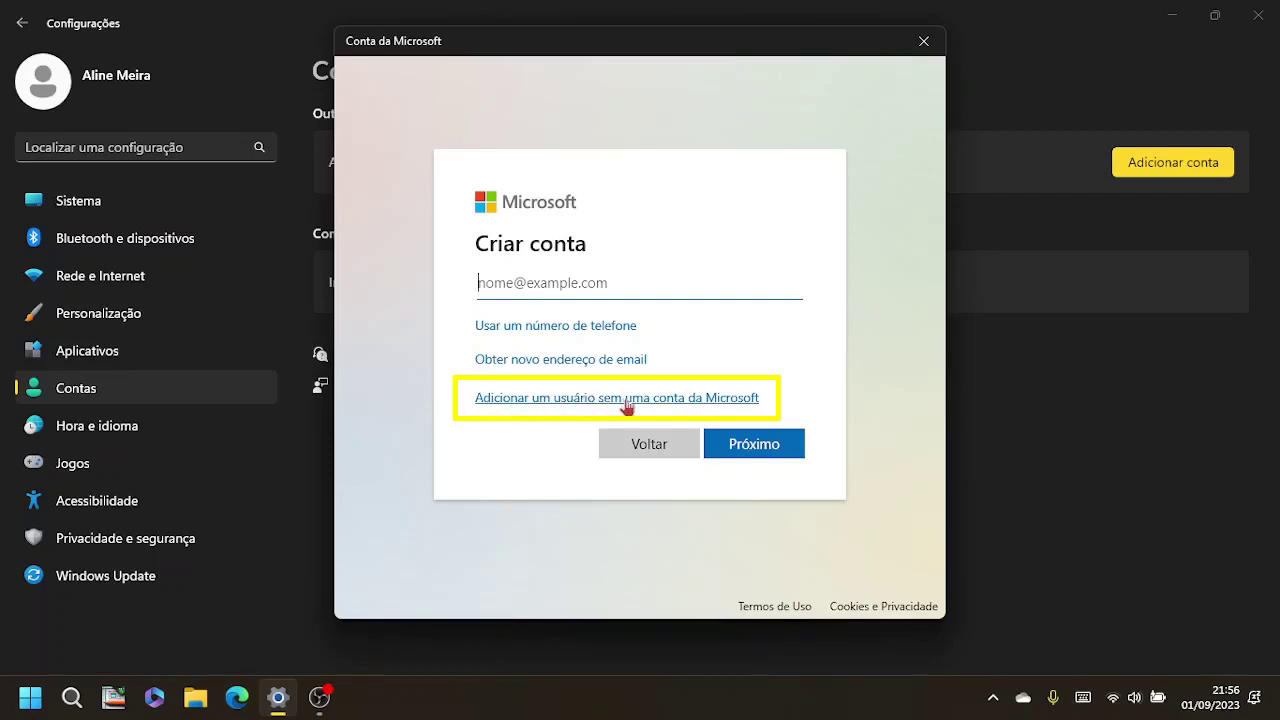
{"action": "left_click", "coordinate": [716, 399]}
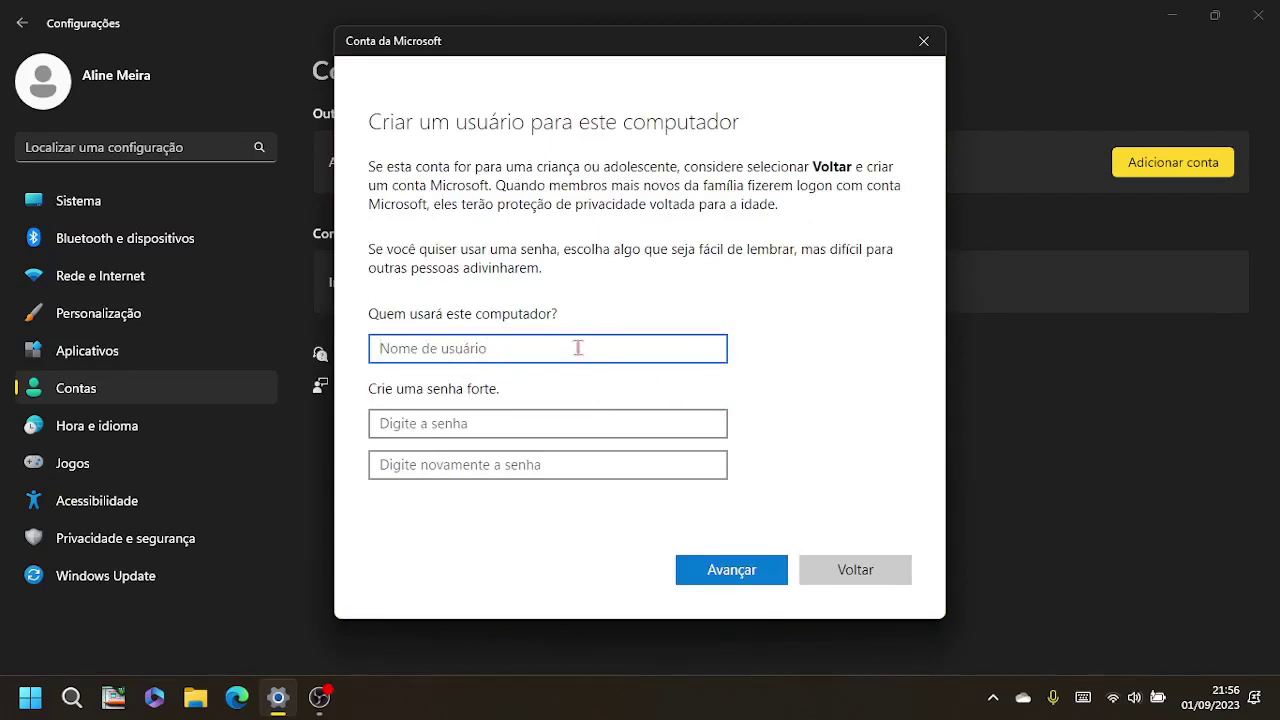
Step: Enter the username 'teste' and a trial password, browsing the security question list
{"action": "type", "text": "teste"}
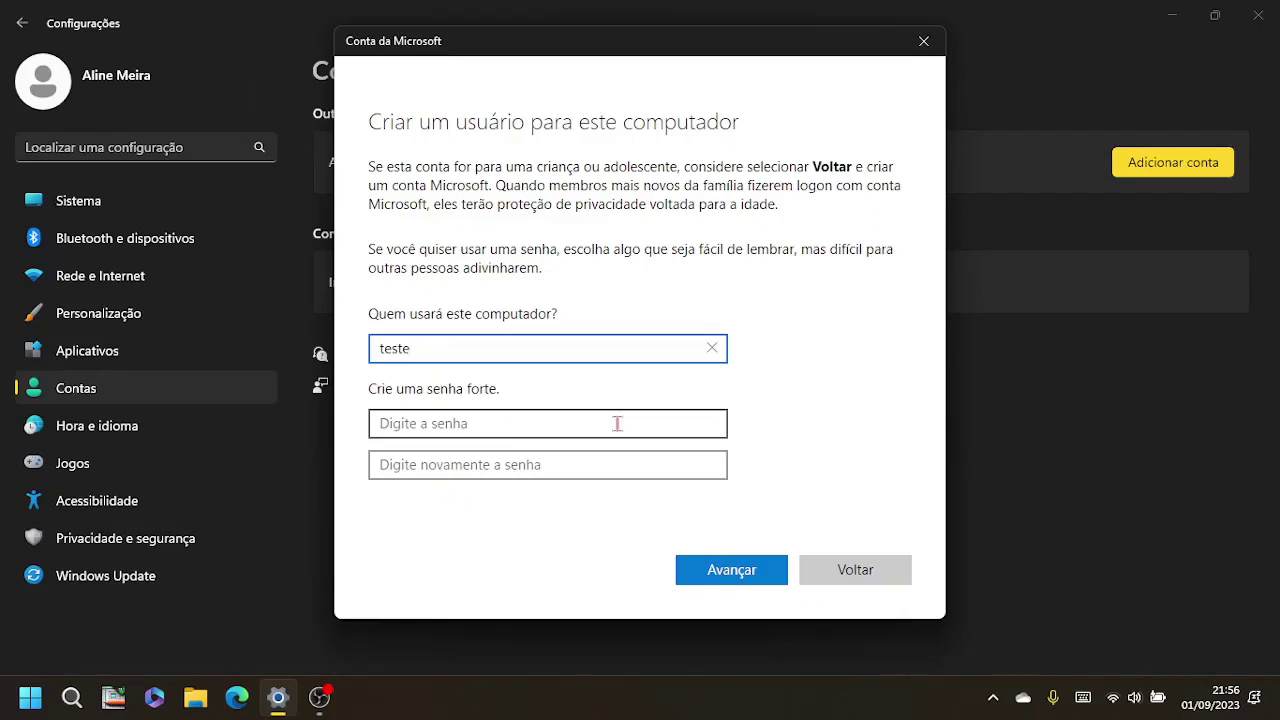
{"action": "left_click", "coordinate": [617, 423]}
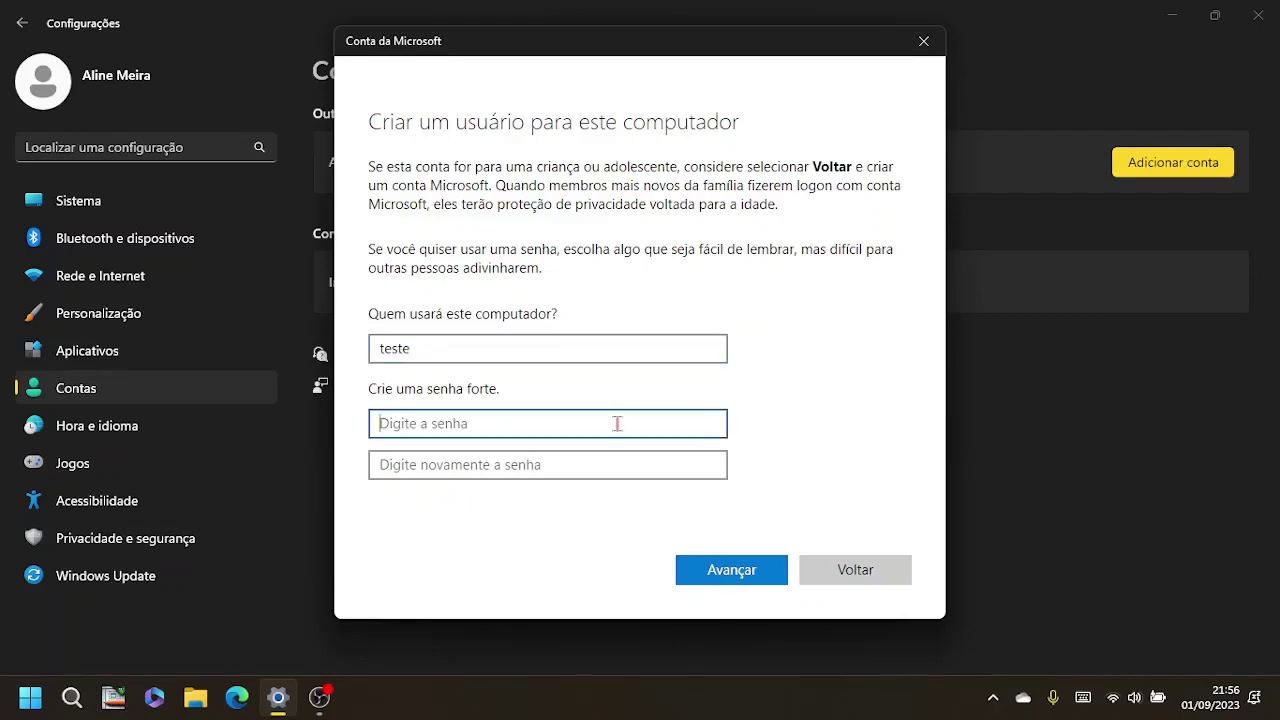
{"action": "type", "text": "123"}
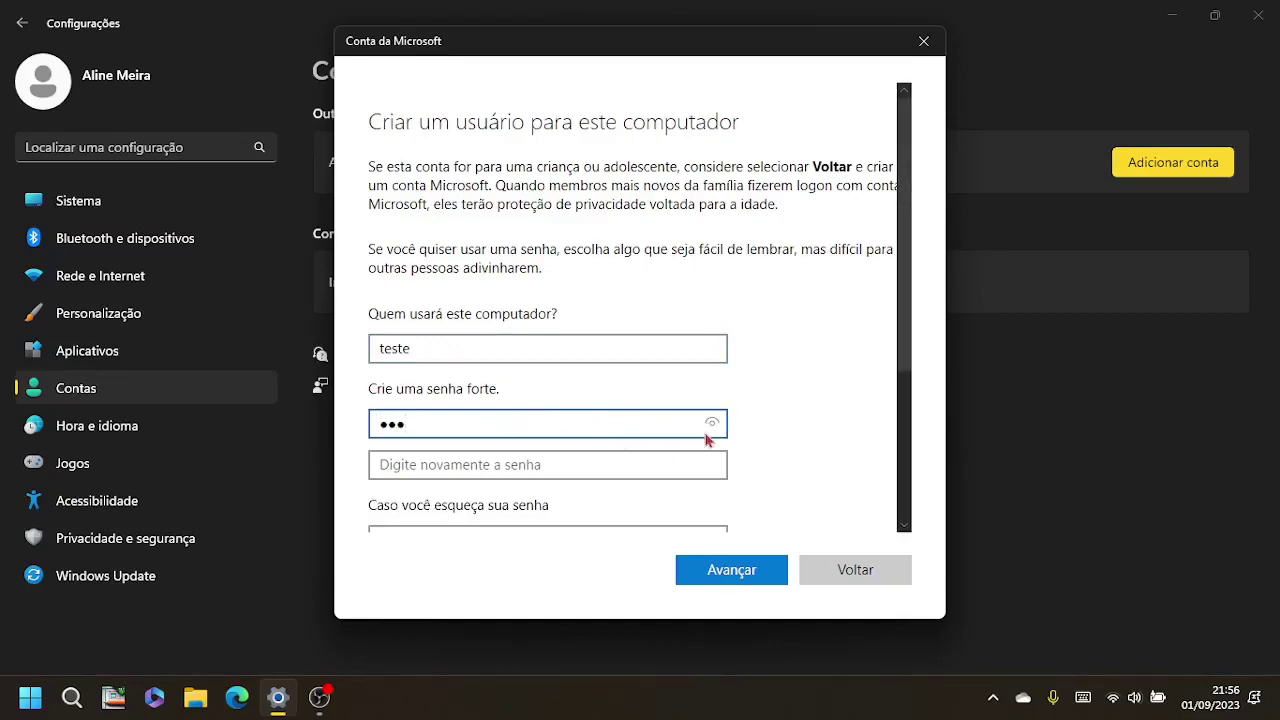
{"action": "scroll", "coordinate": [708, 438], "scroll_direction": "down", "scroll_amount": 2}
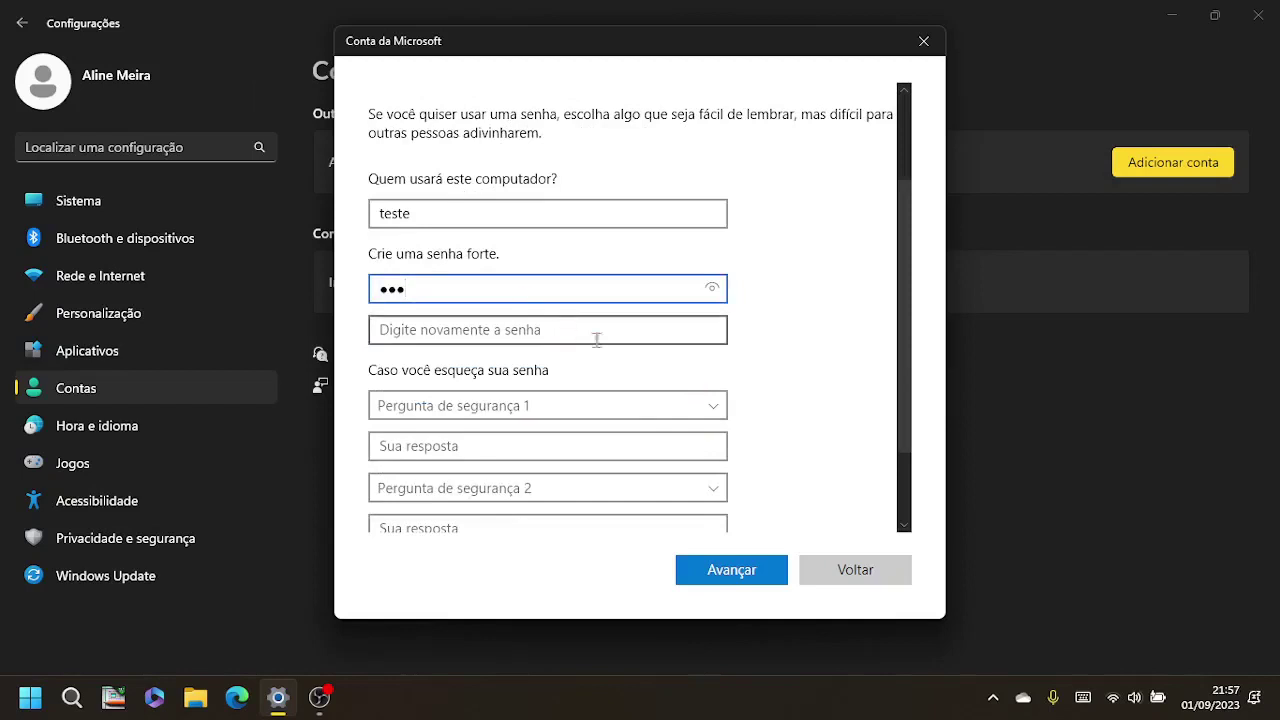
{"action": "scroll", "coordinate": [600, 350], "scroll_direction": "down", "scroll_amount": 2}
{"action": "left_click", "coordinate": [655, 303]}
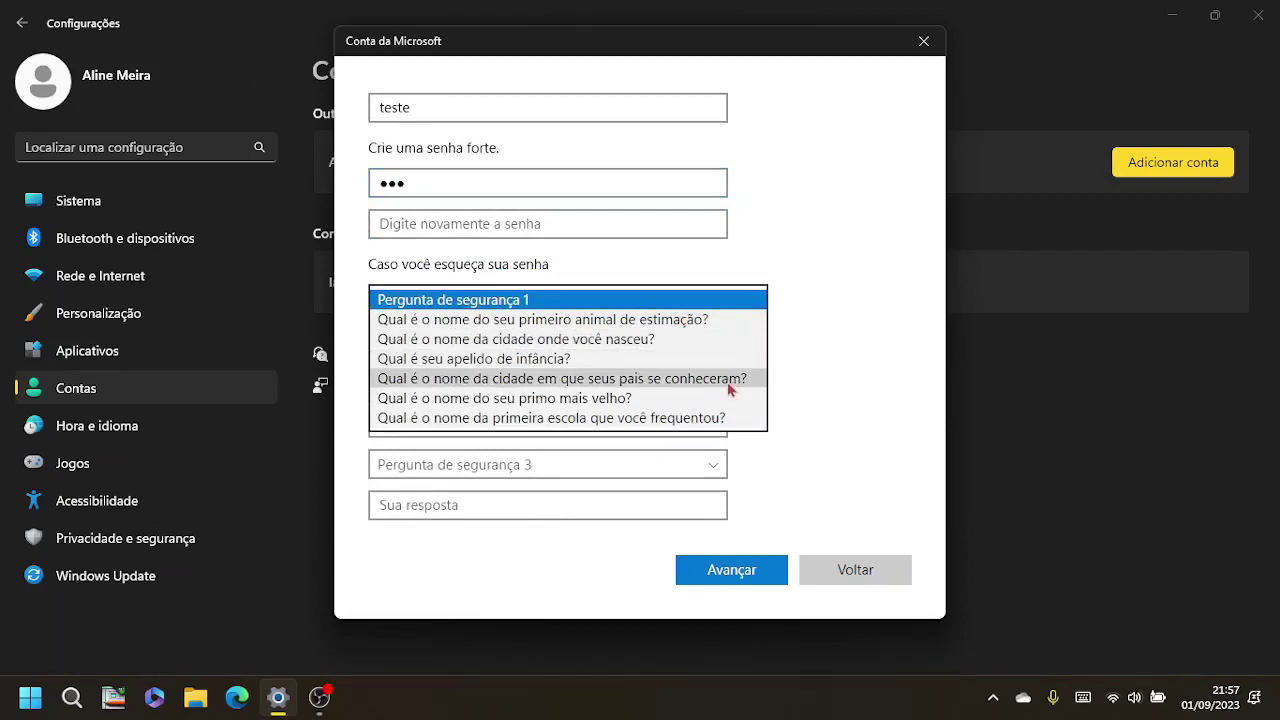
{"action": "left_click", "coordinate": [862, 398]}
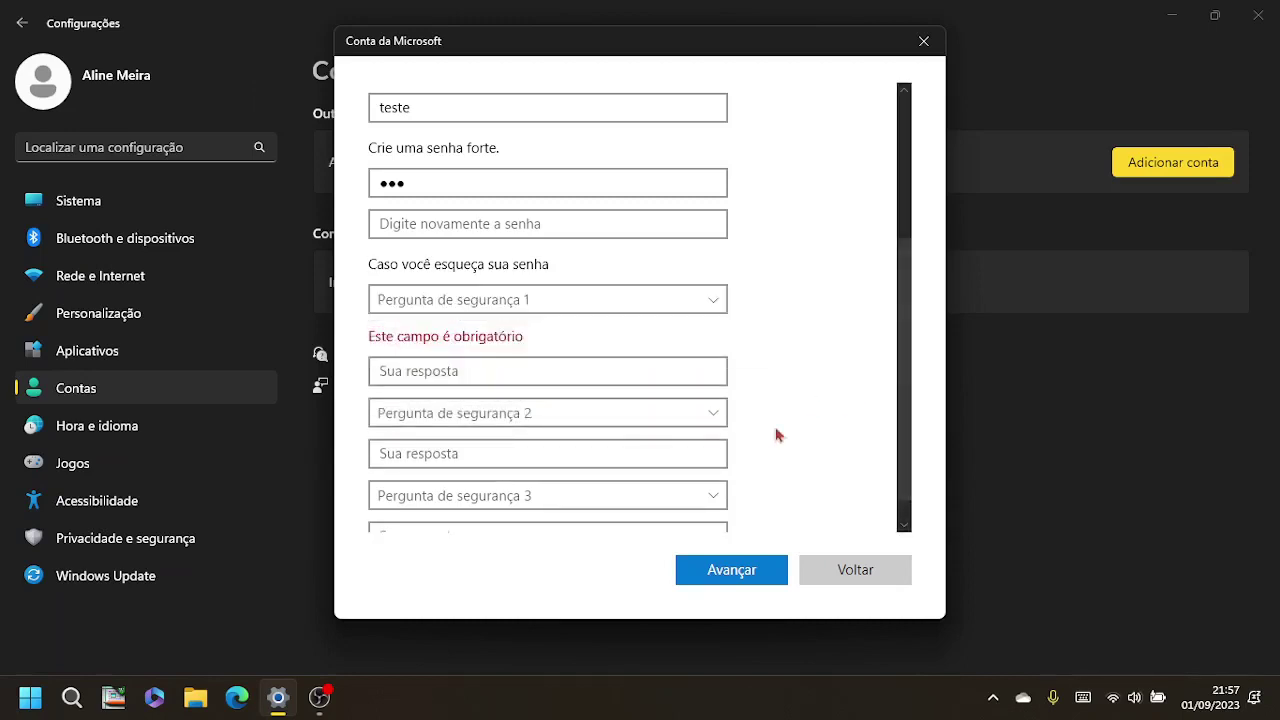
Step: Erase the password and create the local user 'teste' with no password
{"action": "scroll", "coordinate": [668, 340], "scroll_direction": "down", "scroll_amount": 1}
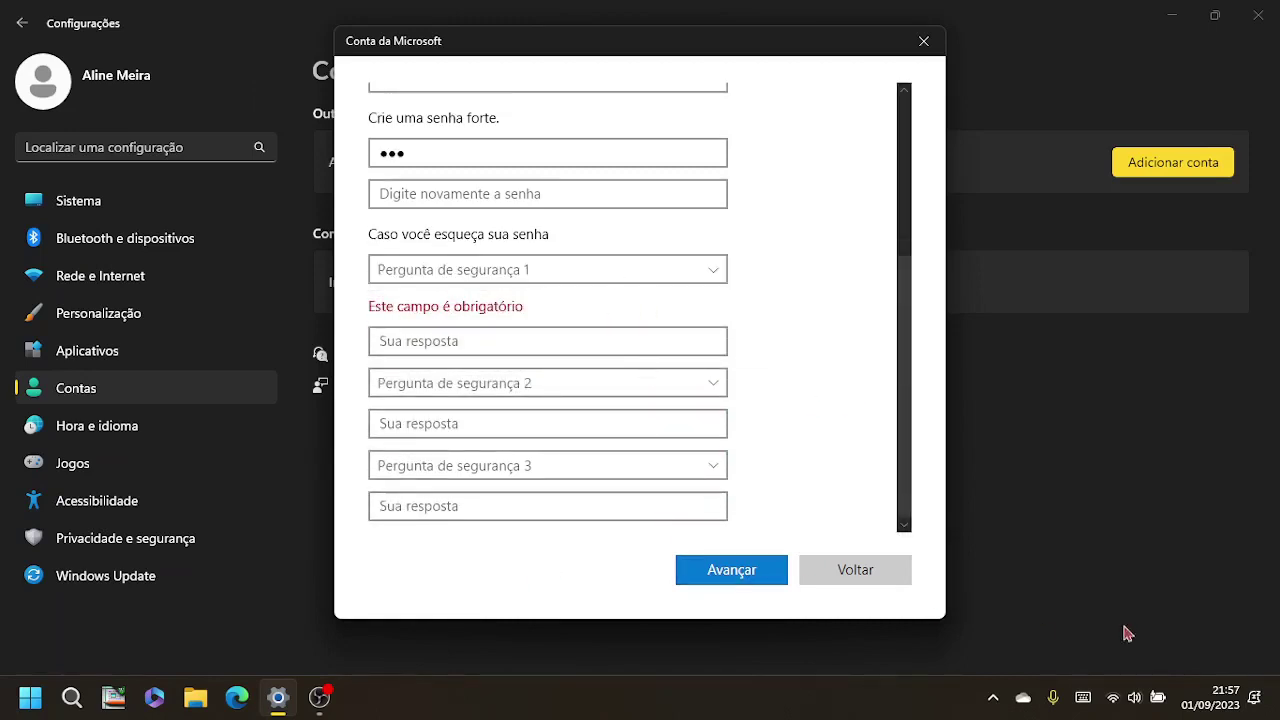
{"action": "left_click_drag", "start_coordinate": [420, 154], "coordinate": [349, 163]}
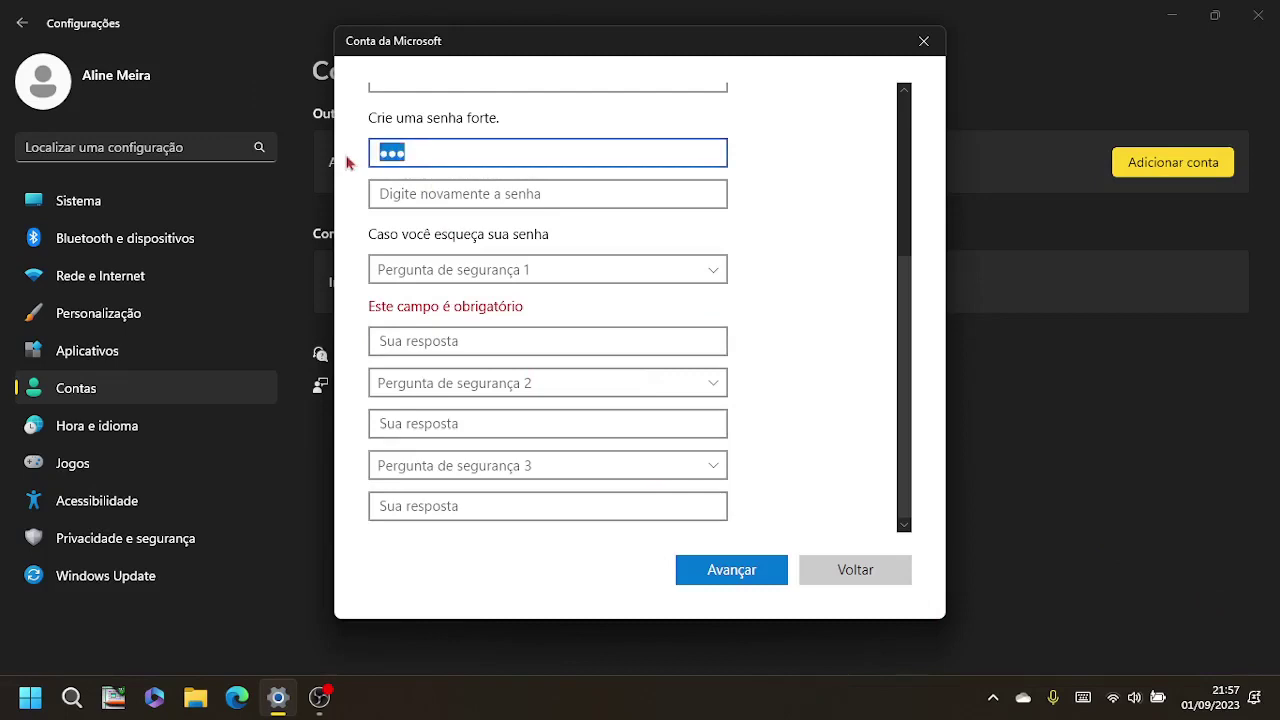
{"action": "key", "text": "BackSpace"}
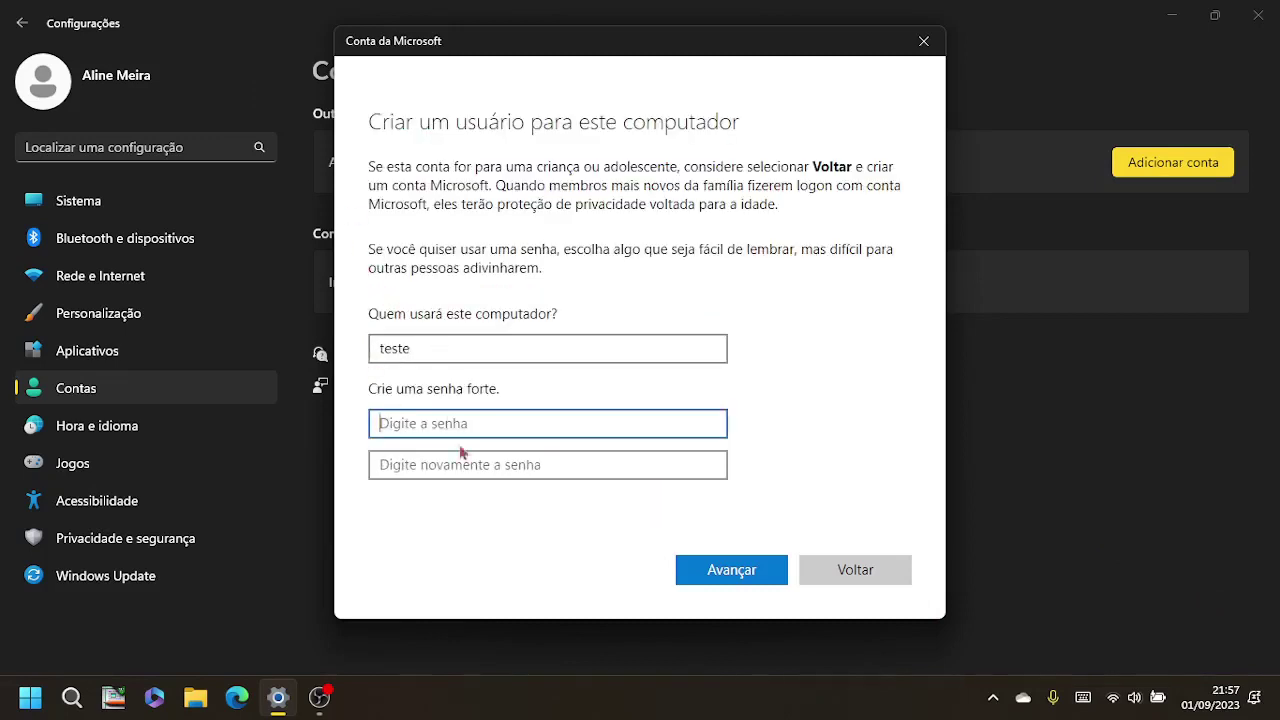
{"action": "left_click", "coordinate": [750, 574]}
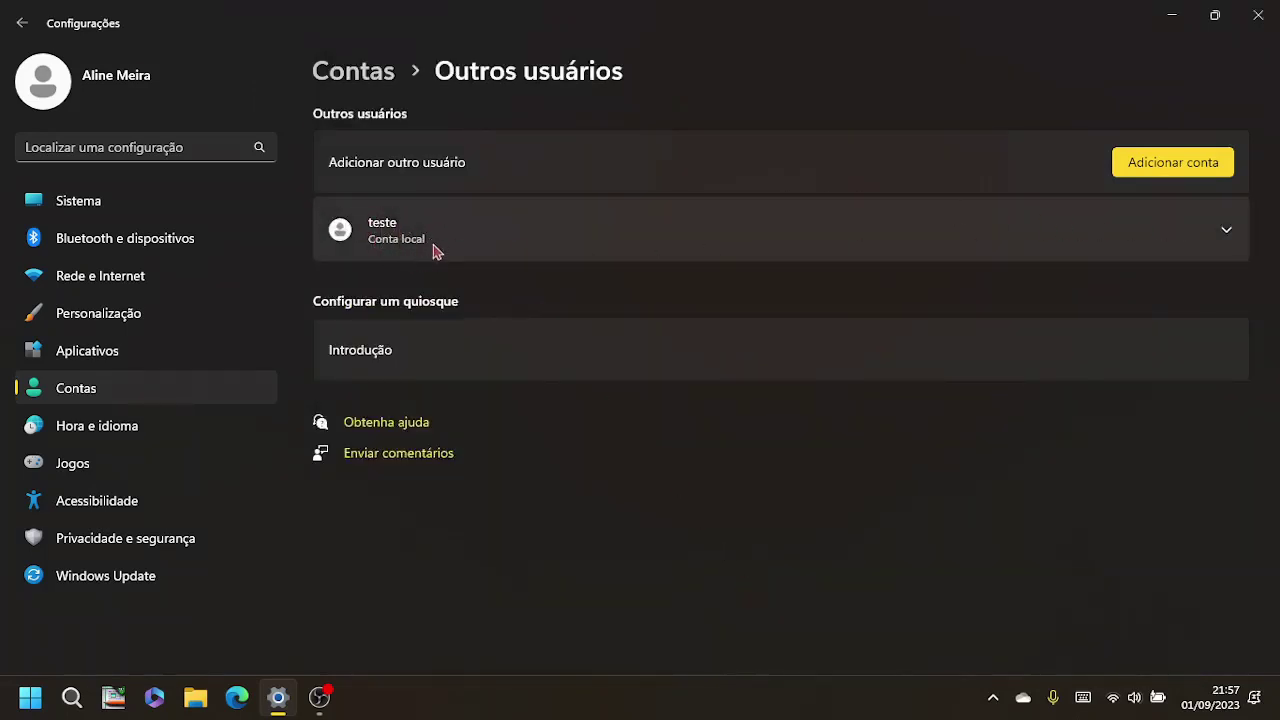
Step: Change the account type of 'teste' to Administrador and confirm with OK
{"action": "left_click", "coordinate": [512, 248]}
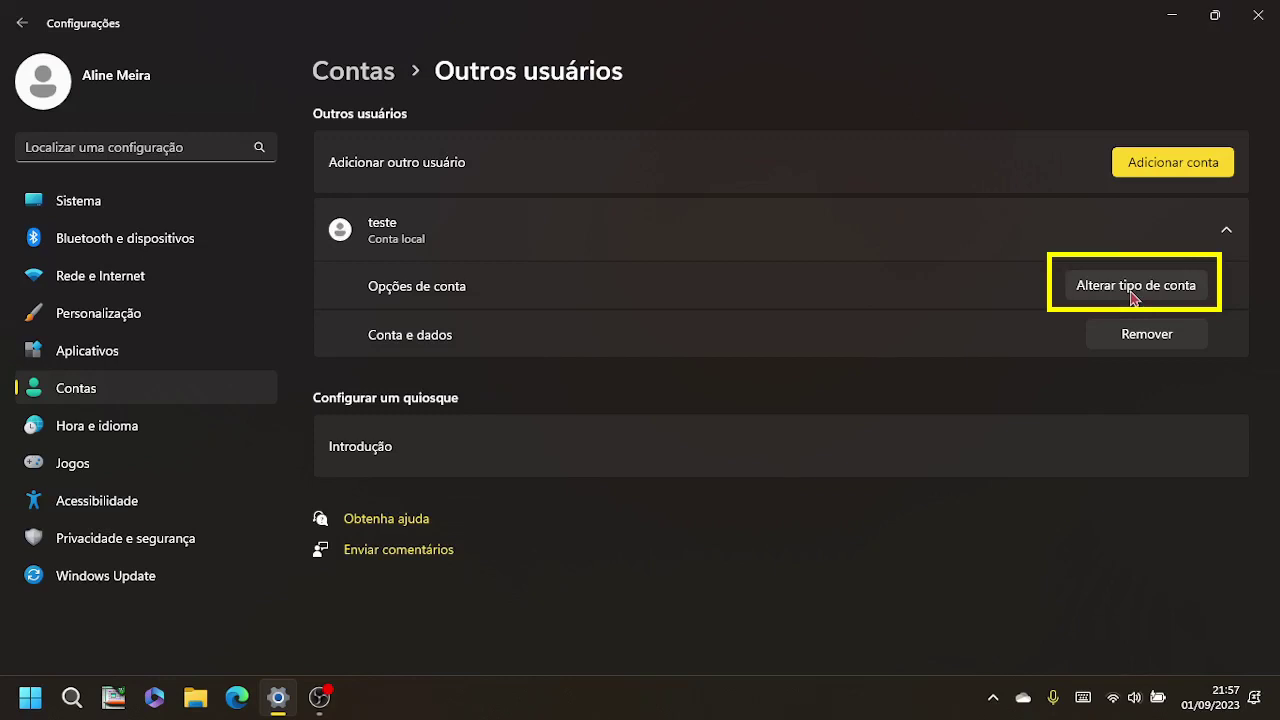
{"action": "left_click", "coordinate": [1133, 290]}
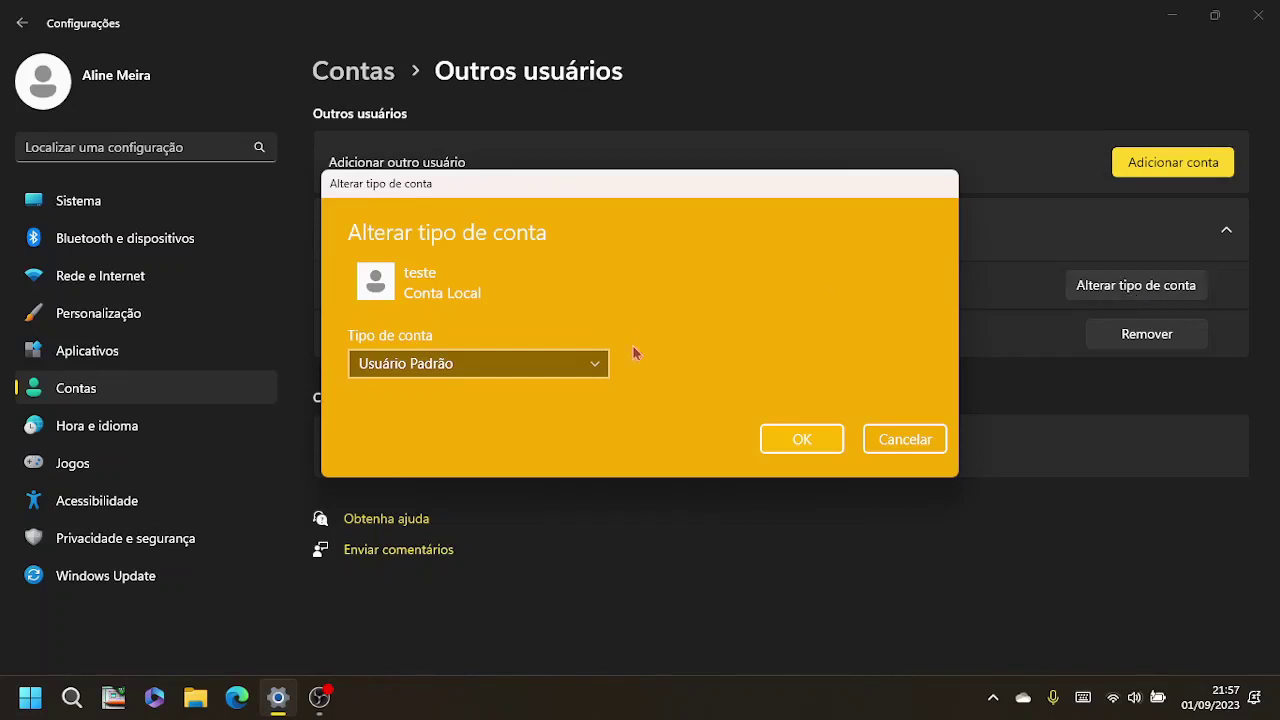
{"action": "left_click", "coordinate": [595, 368]}
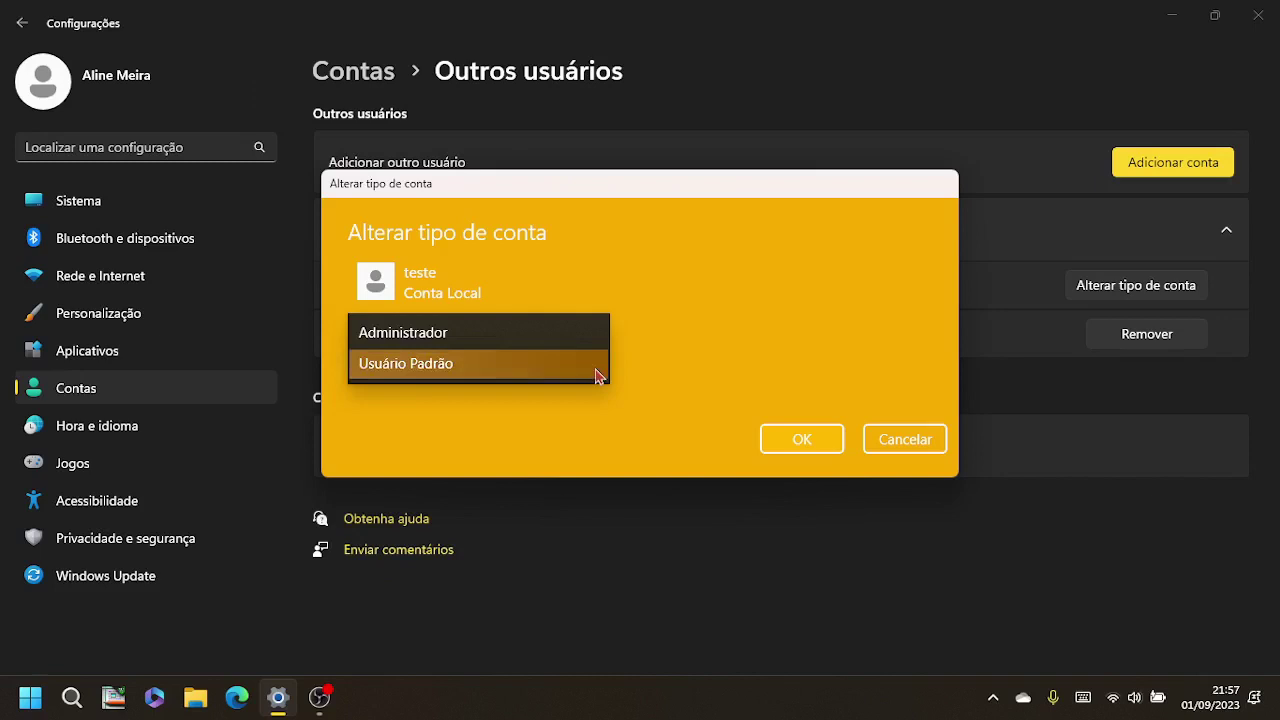
{"action": "left_click", "coordinate": [552, 335]}
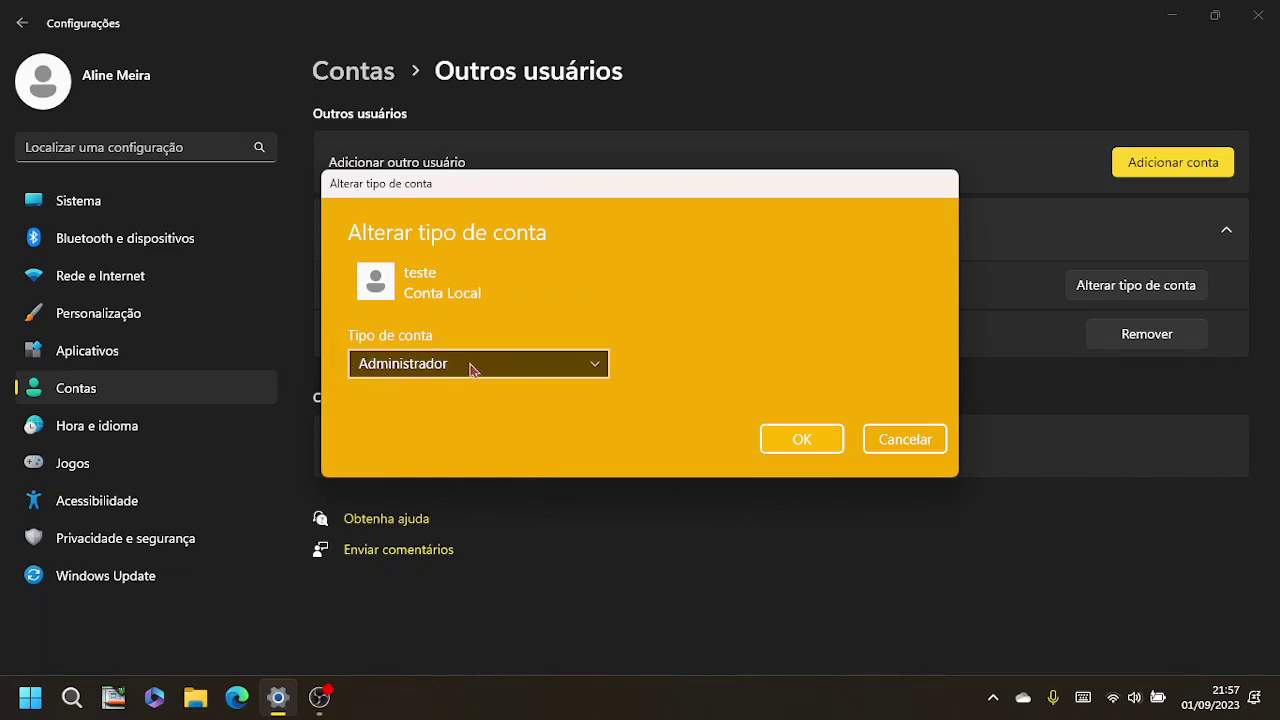
{"action": "left_click", "coordinate": [825, 442]}
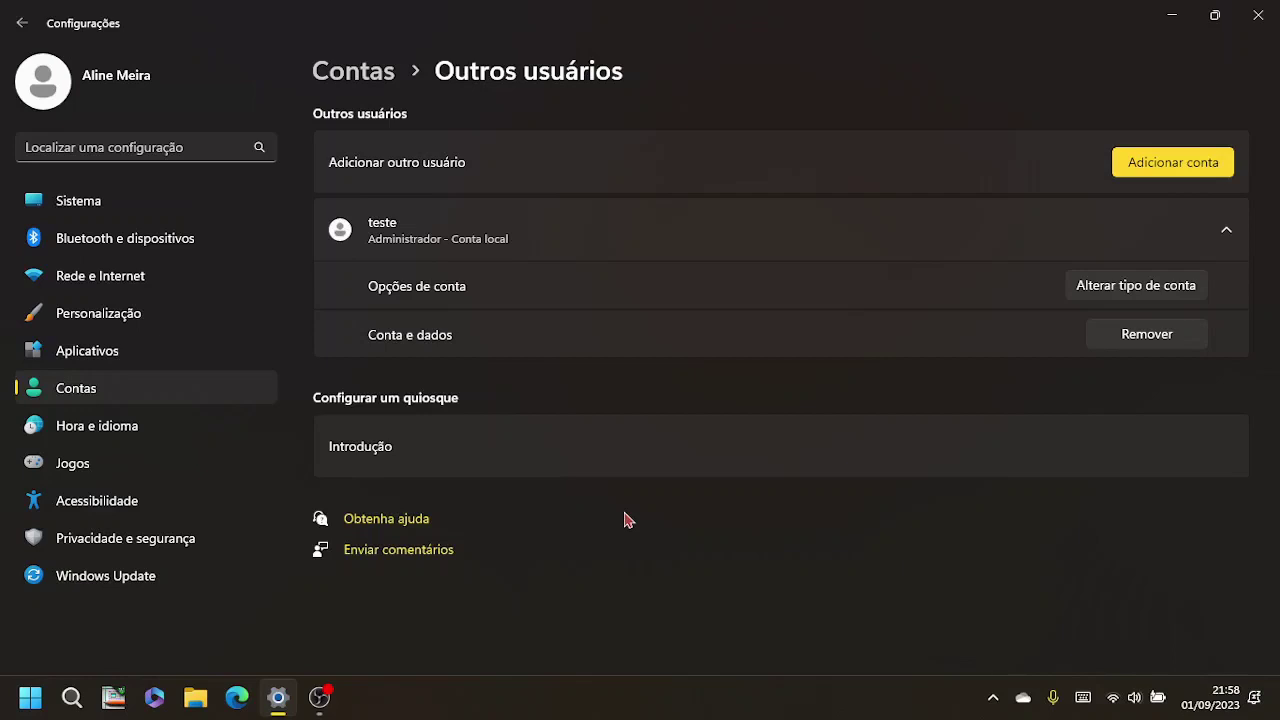
Step: Return to the main Contas page, briefly viewing and dismissing the Start quick-links menu
{"action": "key", "text": "alt+Left"}
{"action": "scroll", "coordinate": [559, 524], "scroll_direction": "down", "scroll_amount": 2}
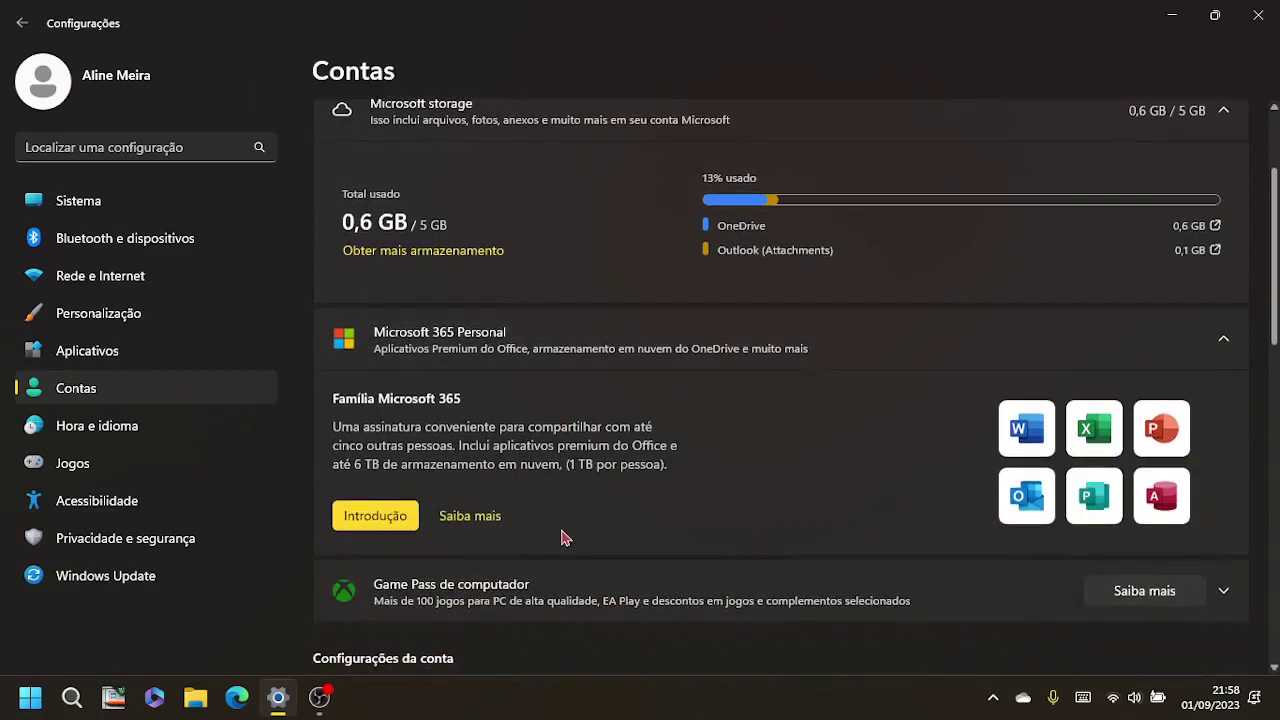
{"action": "scroll", "coordinate": [563, 536], "scroll_direction": "down", "scroll_amount": 2}
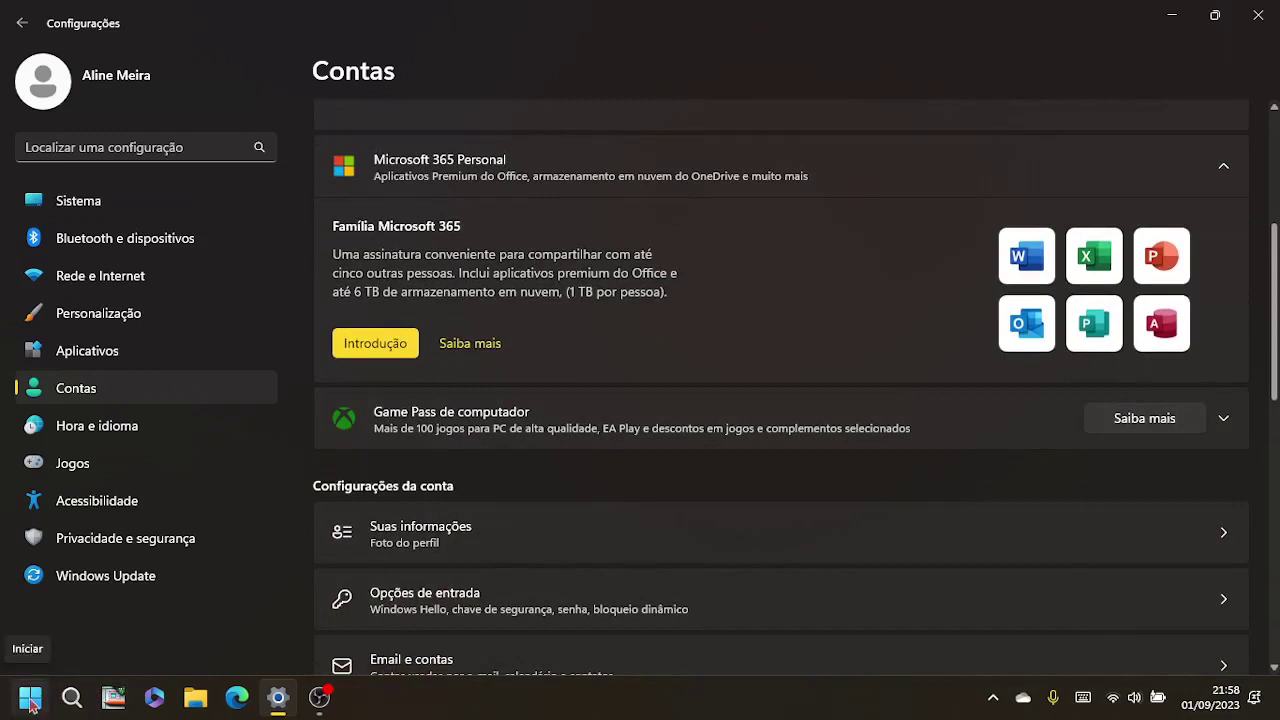
{"action": "right_click", "coordinate": [30, 703]}
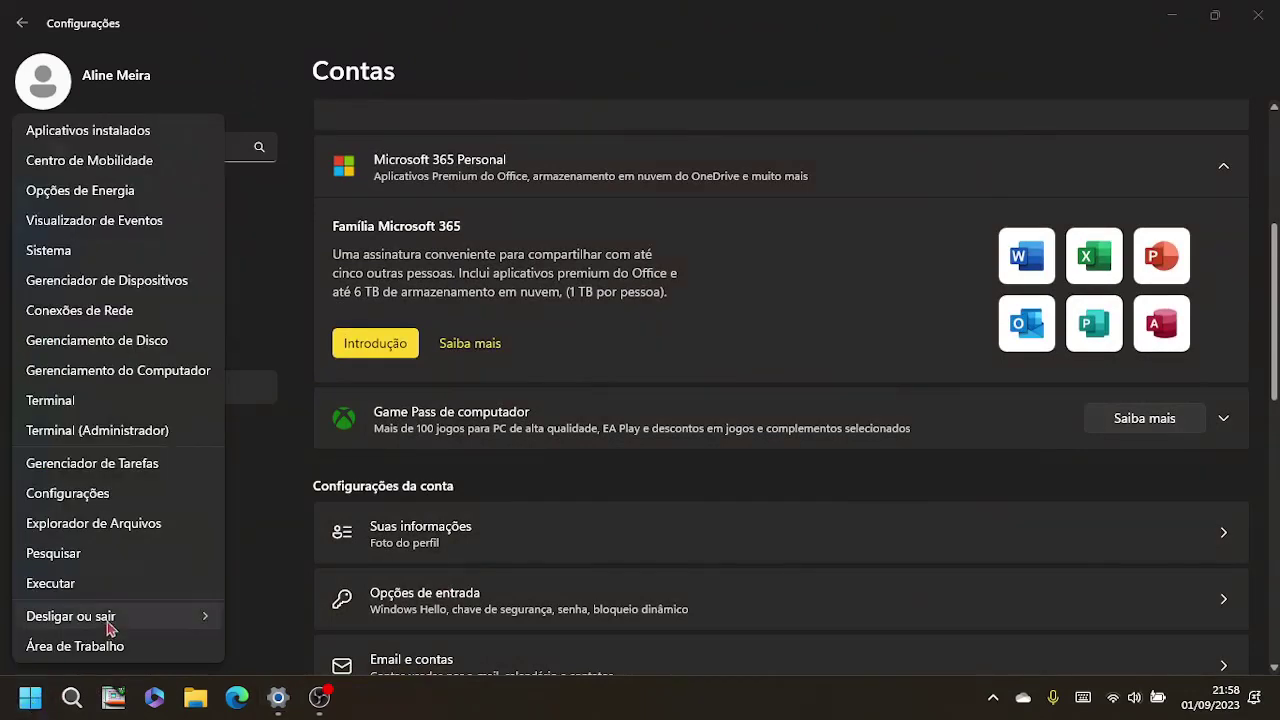
{"action": "mouse_move", "coordinate": [153, 625]}
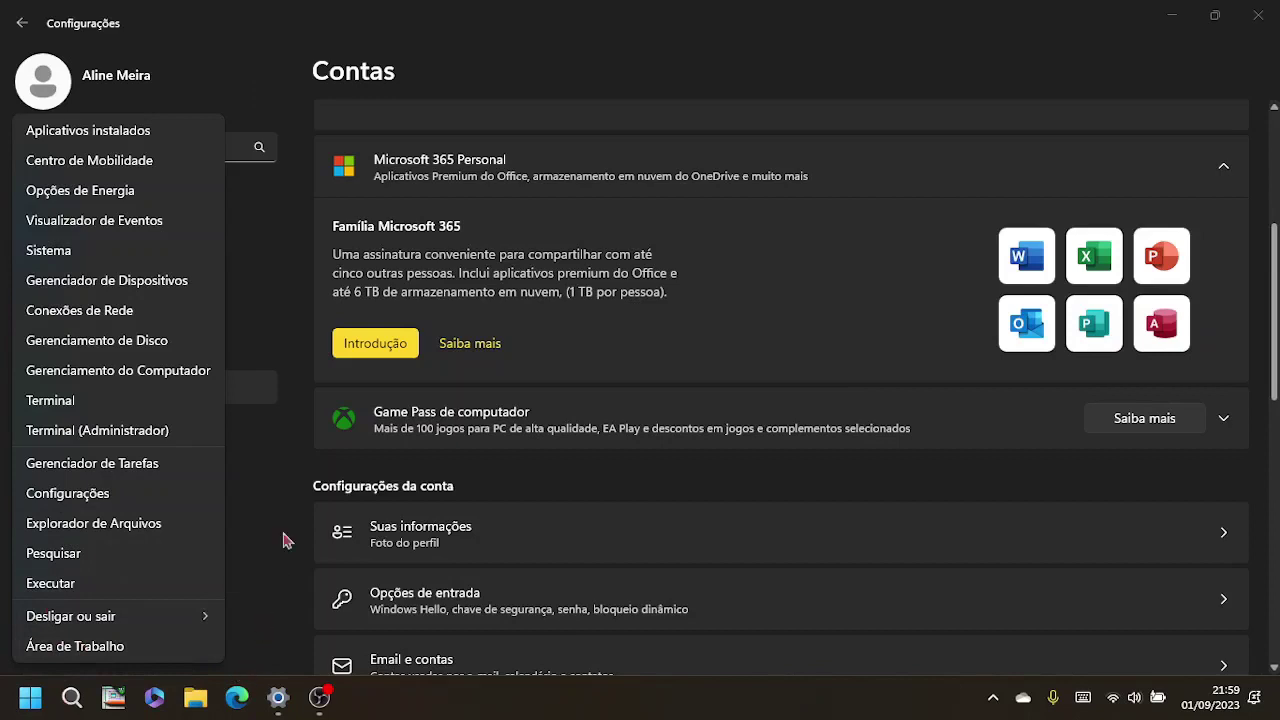
{"action": "left_click", "coordinate": [586, 48]}
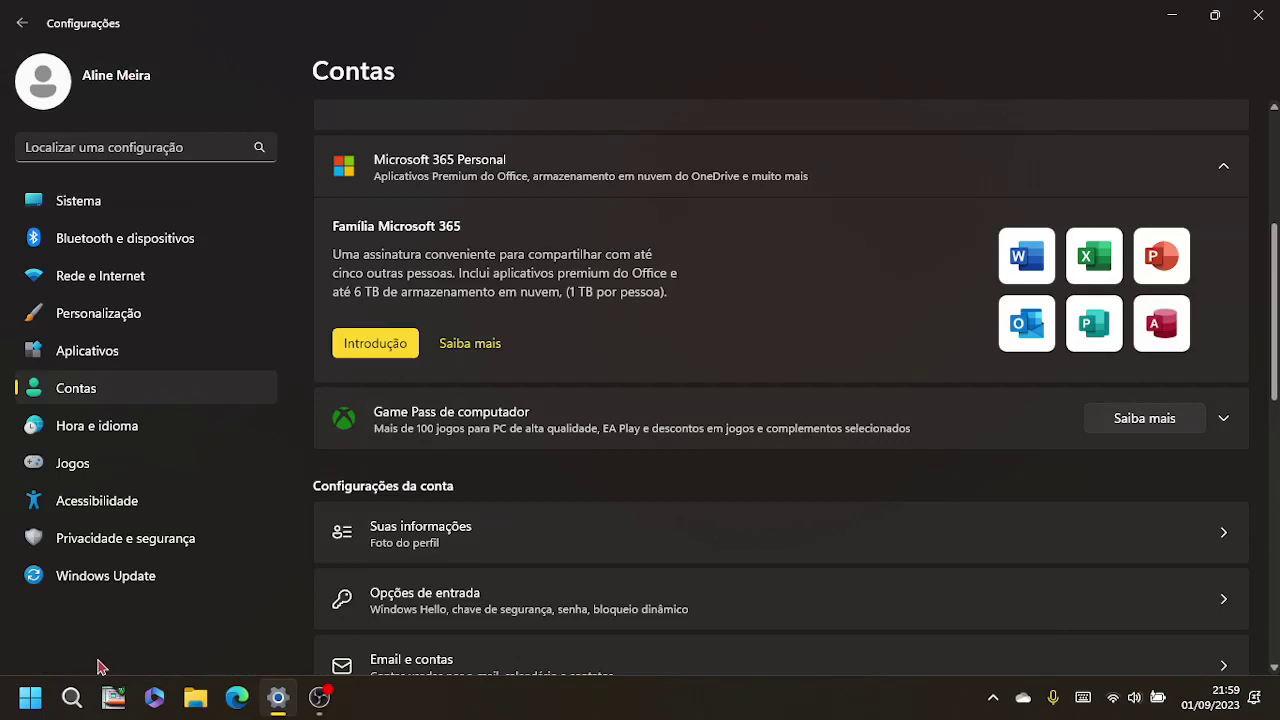
{"action": "scroll", "coordinate": [447, 503], "scroll_direction": "down", "scroll_amount": 1}
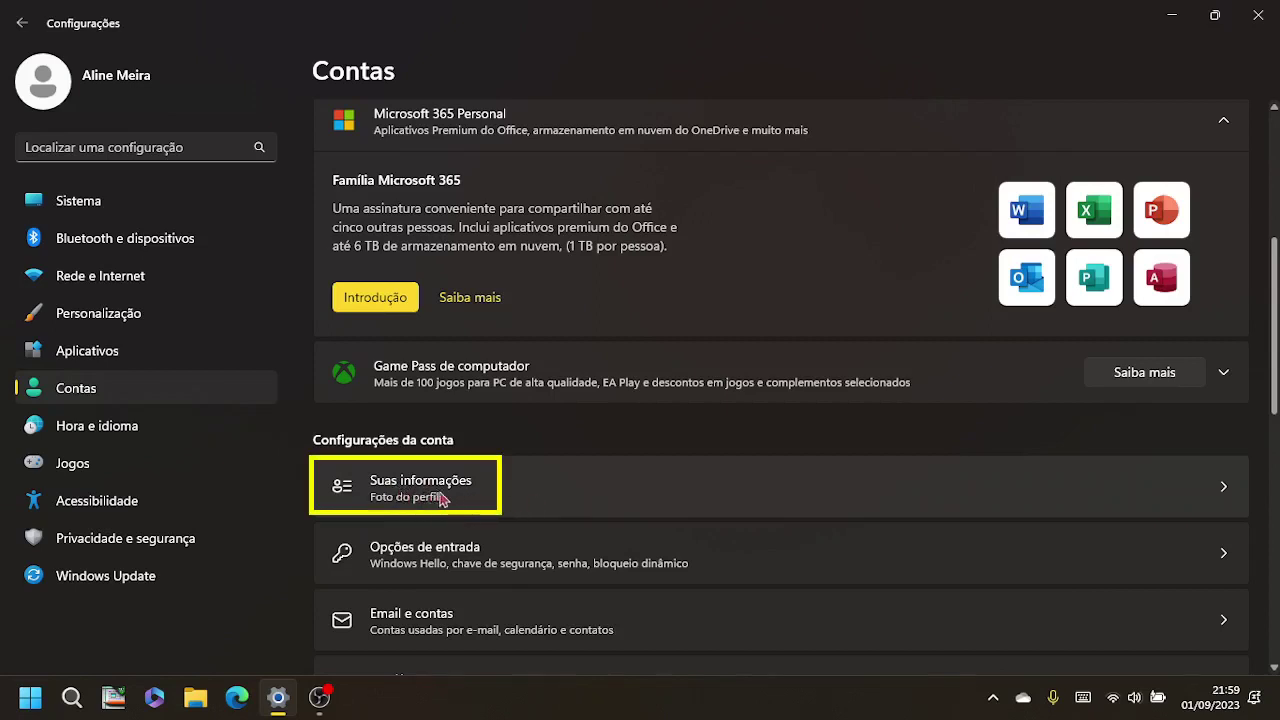
Step: Open Suas informações under Configurações da conta
{"action": "left_click", "coordinate": [476, 499]}
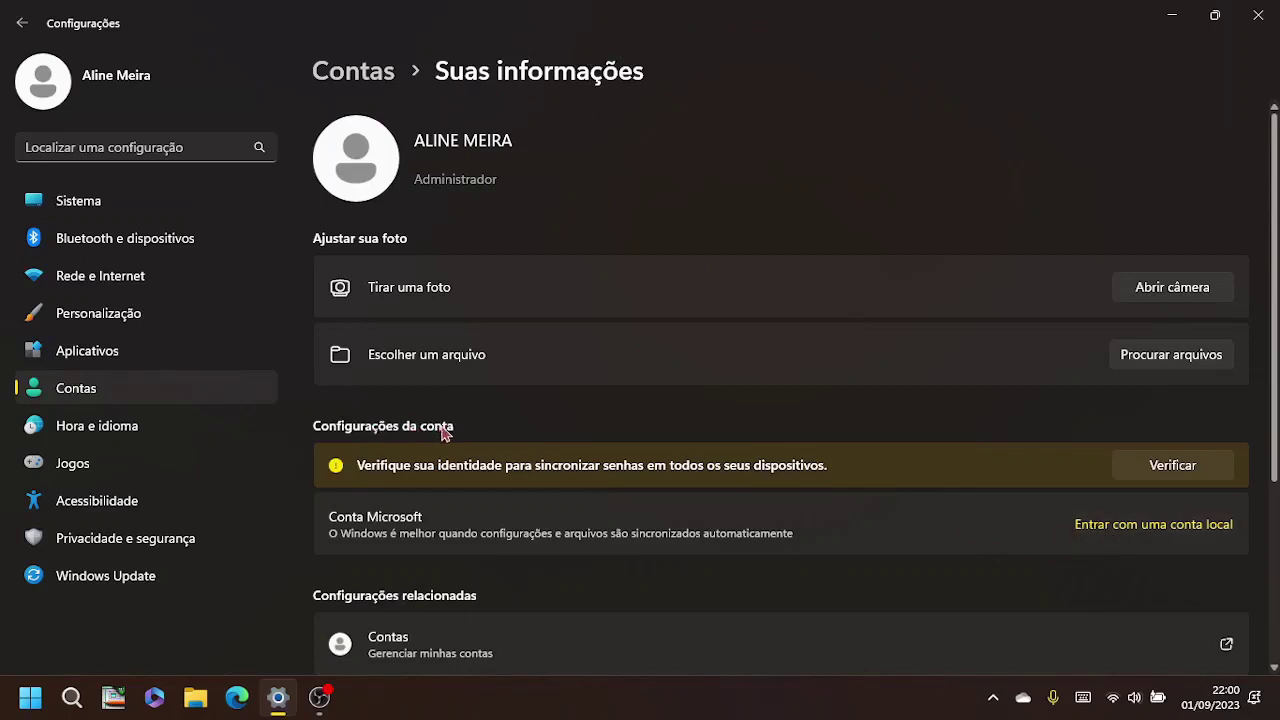
Step: Start switching to a local account and verify identity with the account PIN
{"action": "left_click", "coordinate": [1122, 534]}
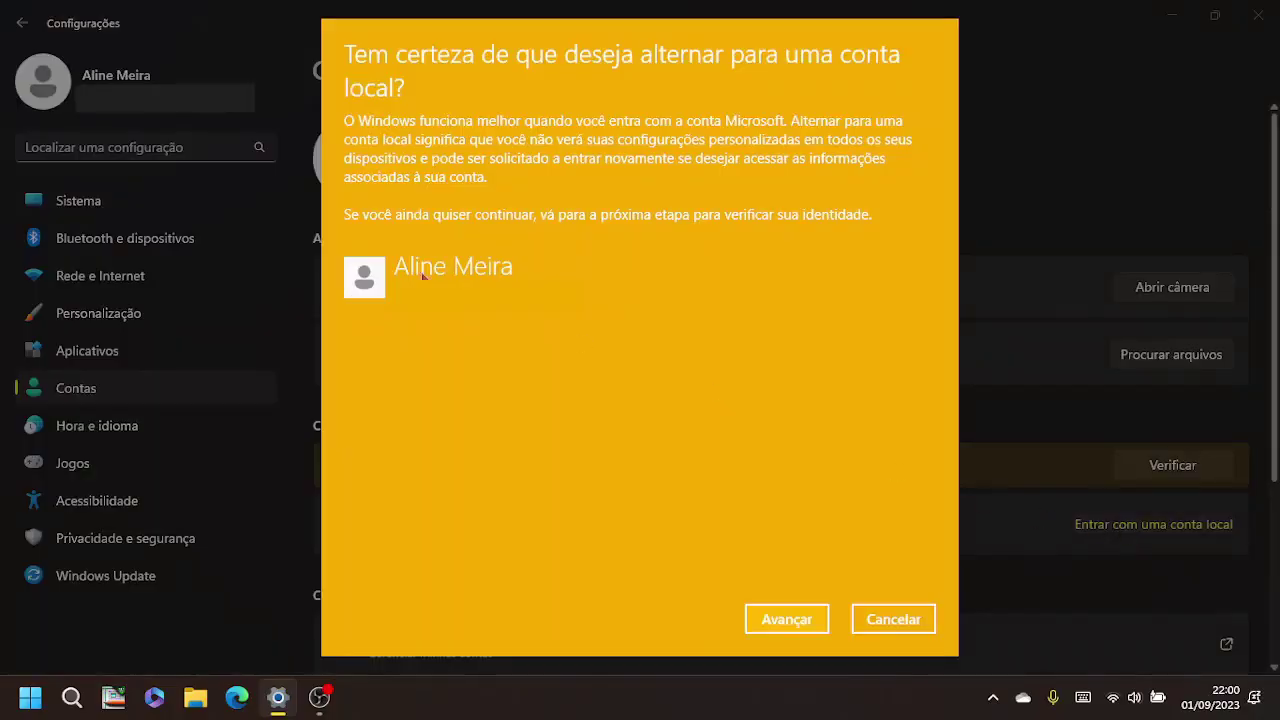
{"action": "left_click", "coordinate": [789, 616]}
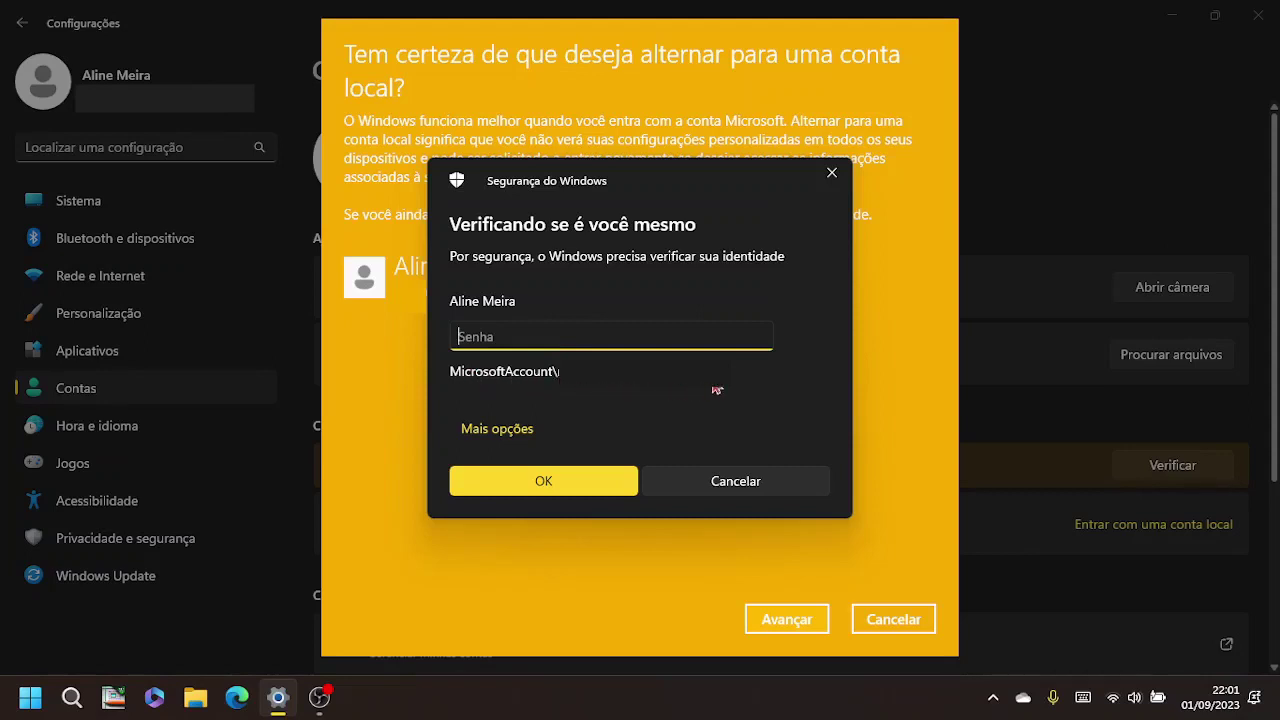
{"action": "left_click", "coordinate": [521, 441]}
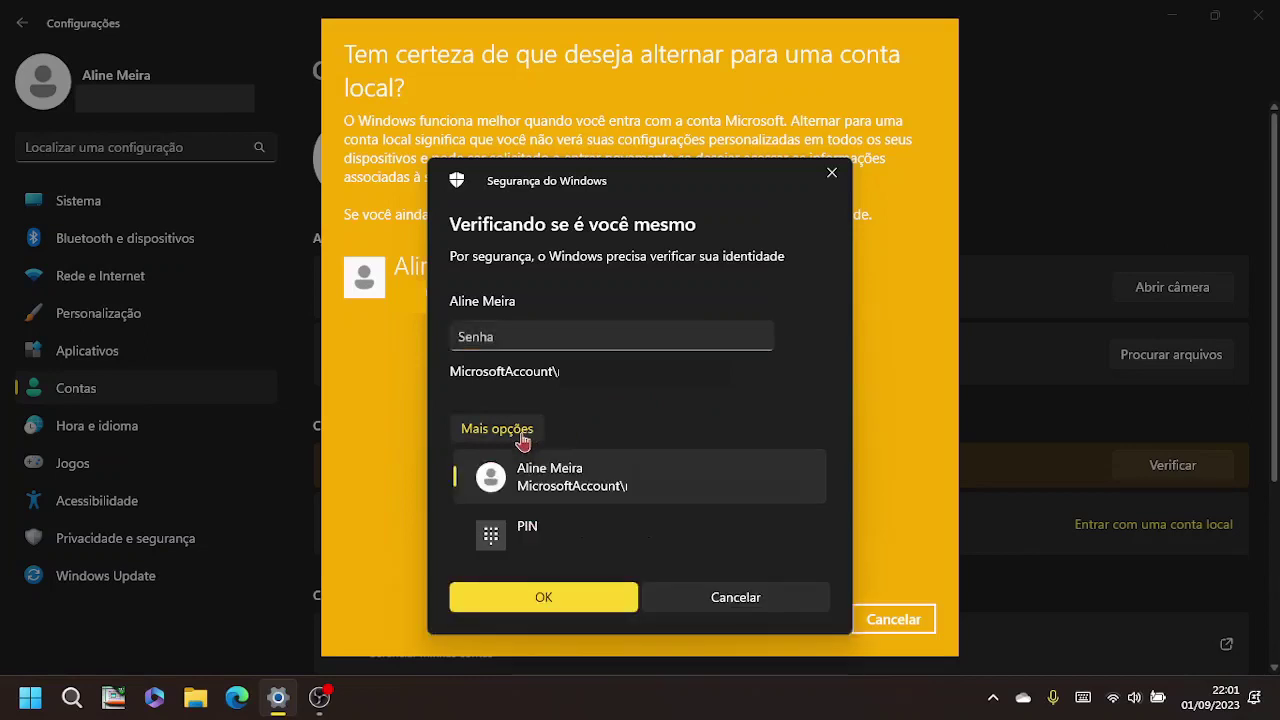
{"action": "left_click", "coordinate": [571, 540]}
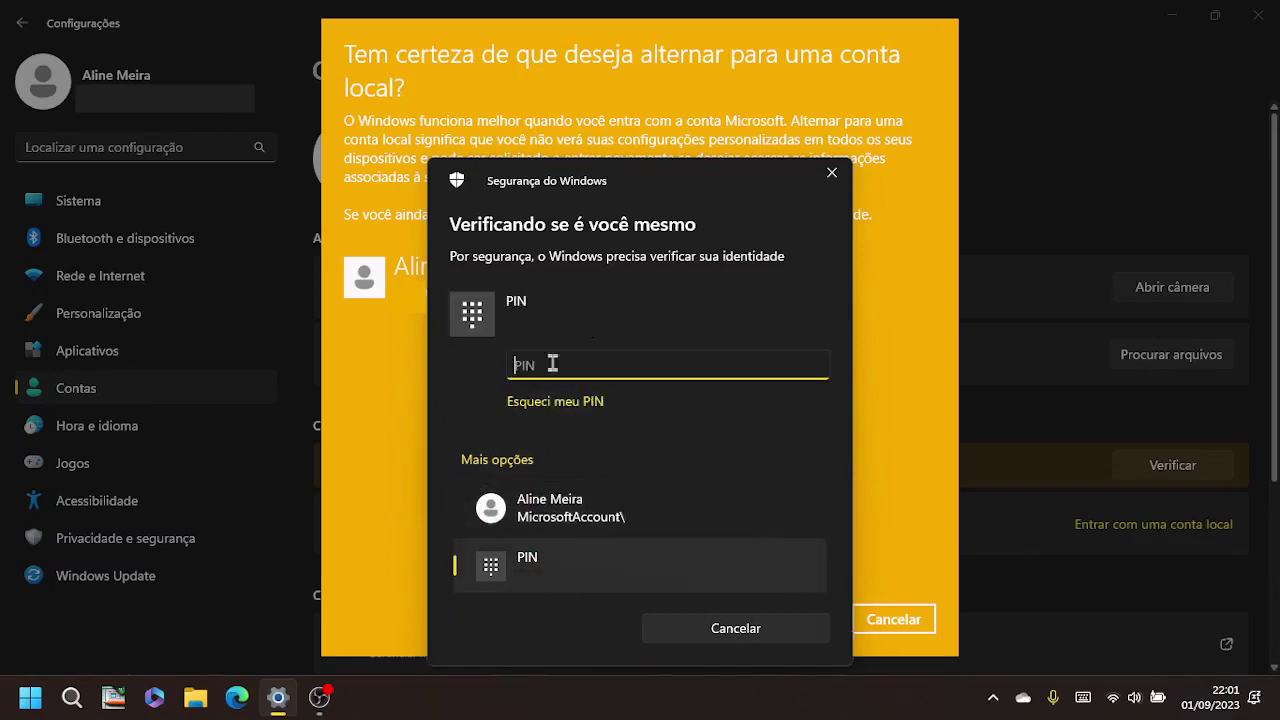
{"action": "type", "text": "1234"}
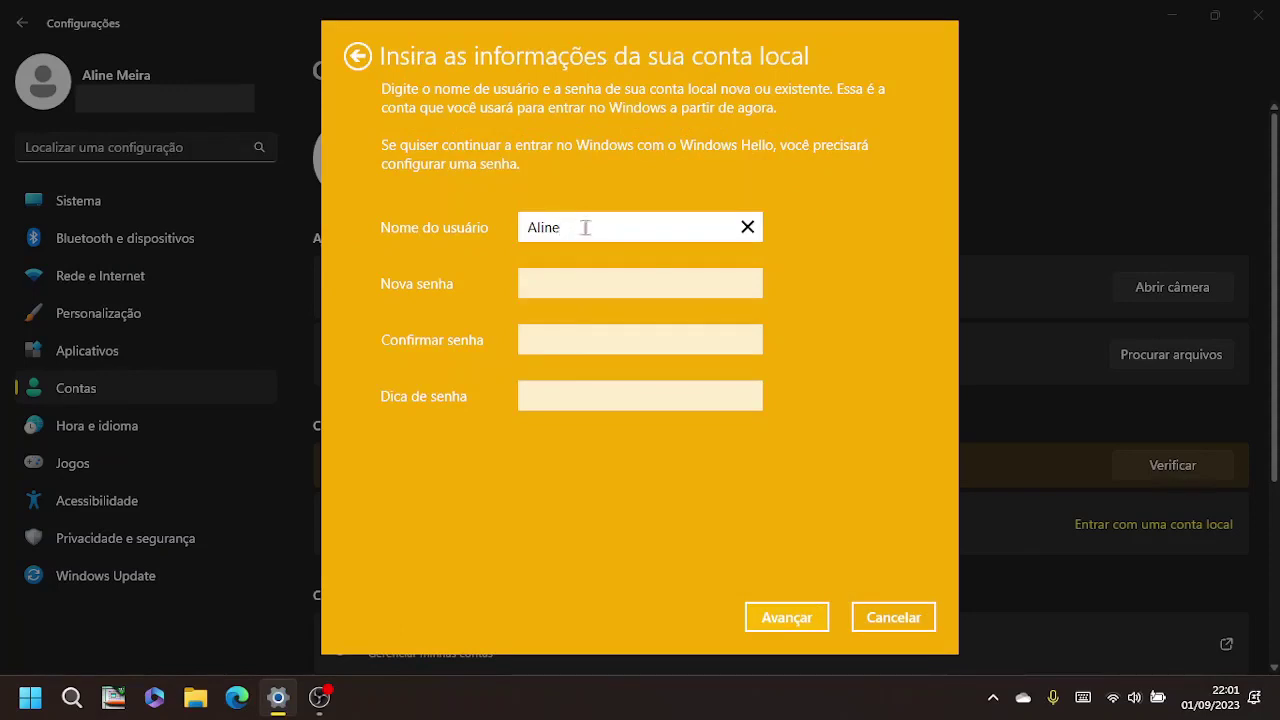
Step: Keep the prefilled user name, leave both password fields blank, and submit the local account details
{"action": "left_click_drag", "start_coordinate": [564, 228], "coordinate": [459, 234]}
{"action": "left_click", "coordinate": [626, 229]}
{"action": "left_click", "coordinate": [572, 289]}
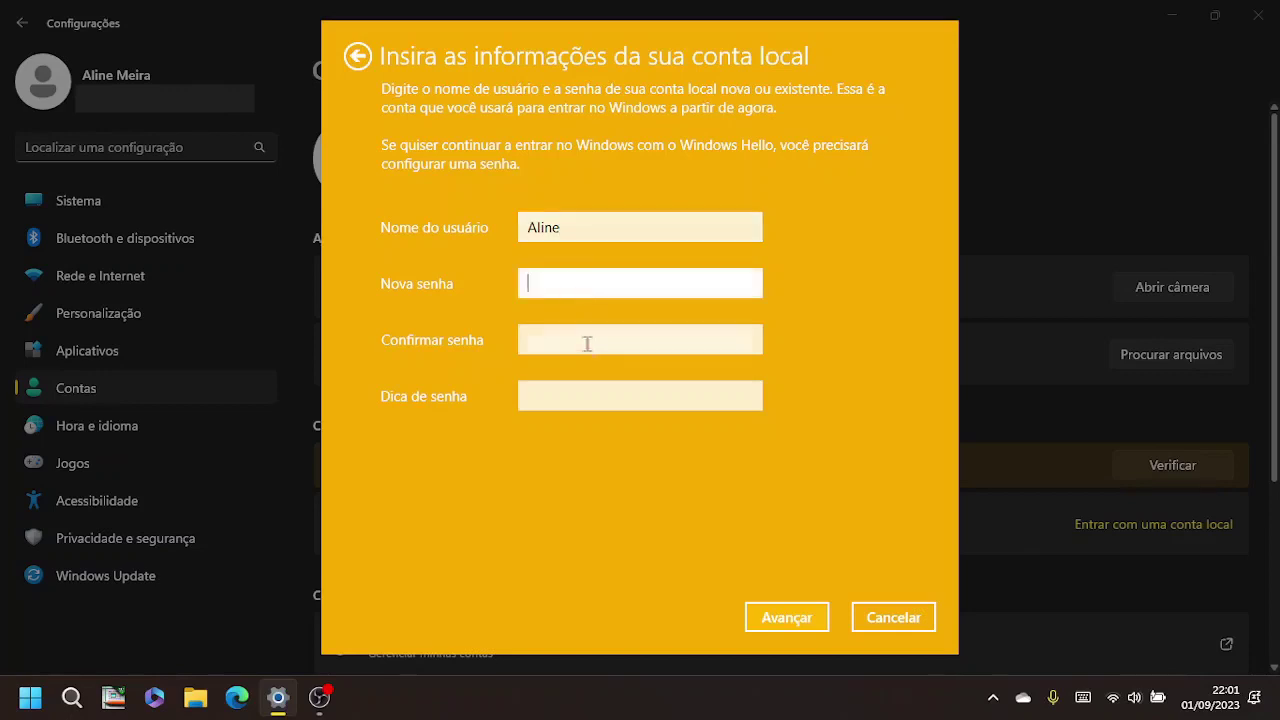
{"action": "left_click", "coordinate": [588, 342]}
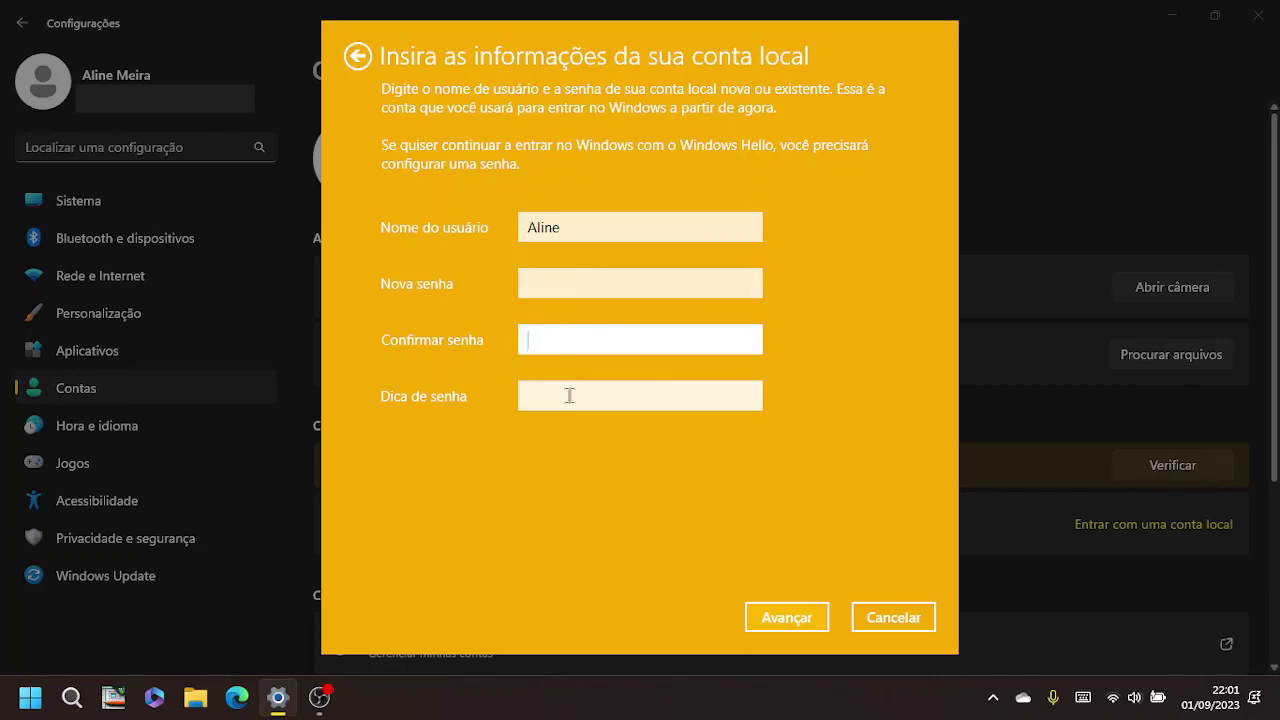
{"action": "left_click", "coordinate": [770, 618]}
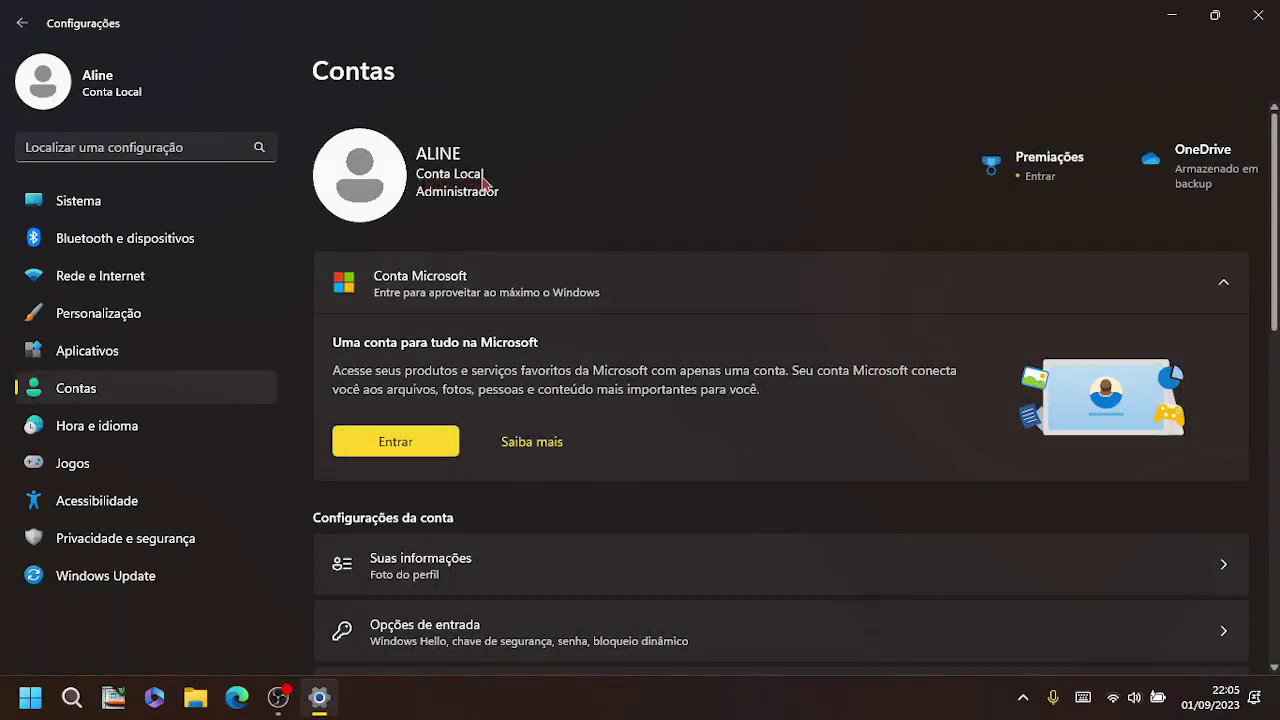
Step: Collapse the Conta Microsoft card and go to Suas informações, which now shows a local account
{"action": "left_click", "coordinate": [637, 291]}
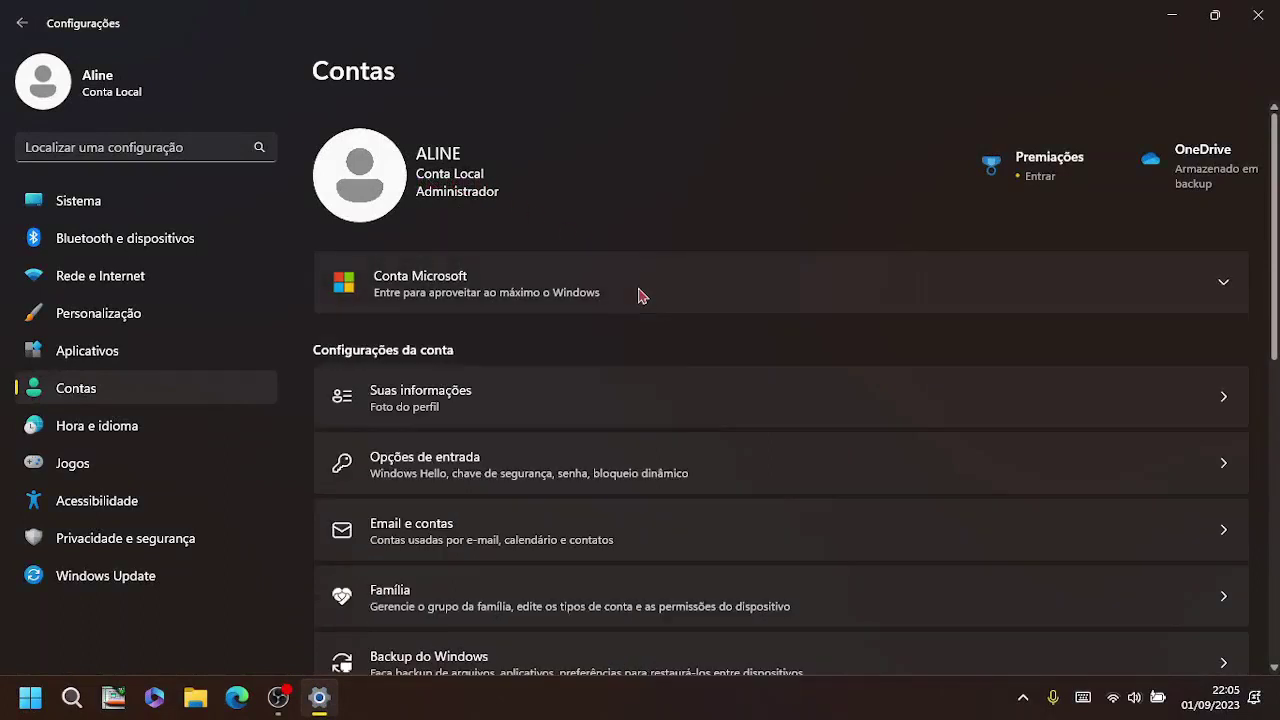
{"action": "scroll", "coordinate": [673, 347], "scroll_direction": "down", "scroll_amount": 1}
{"action": "scroll", "coordinate": [673, 347], "scroll_direction": "down", "scroll_amount": 2}
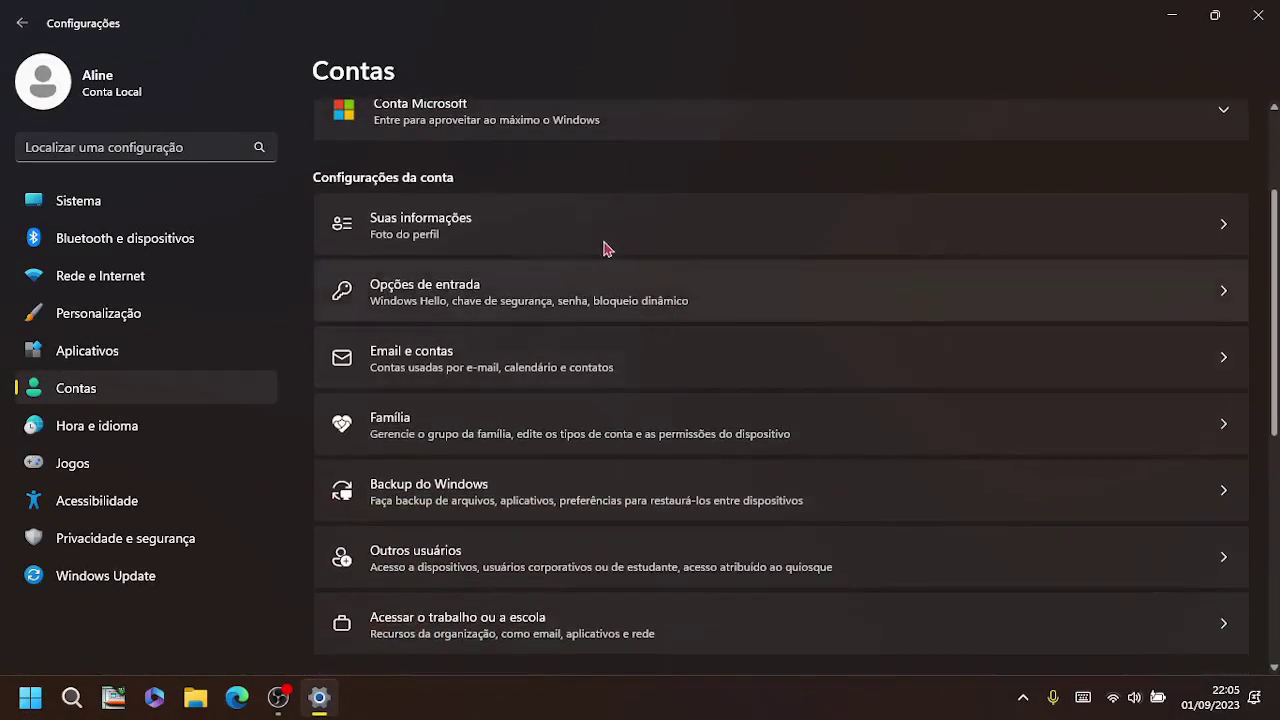
{"action": "left_click", "coordinate": [502, 236]}
{"action": "scroll", "coordinate": [600, 360], "scroll_direction": "down", "scroll_amount": 1}
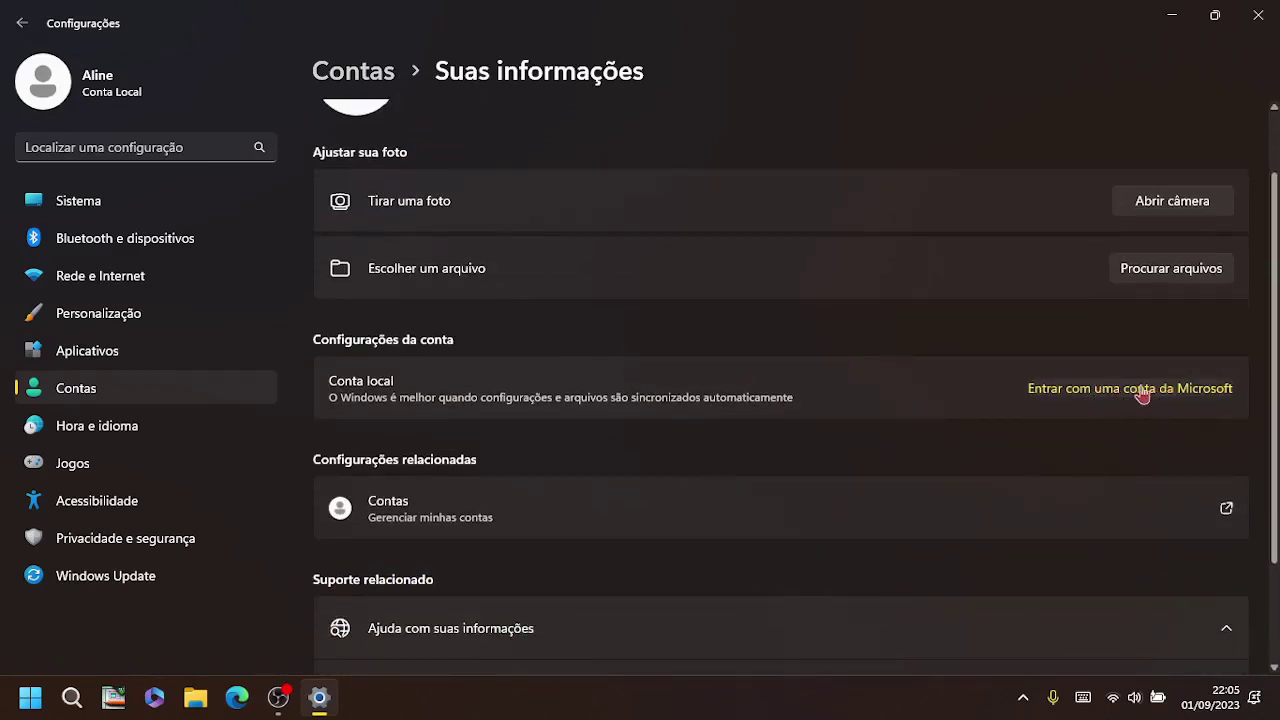
Step: Go from Contas to Opções de entrada and expand the Senha row
{"action": "left_click", "coordinate": [362, 78]}
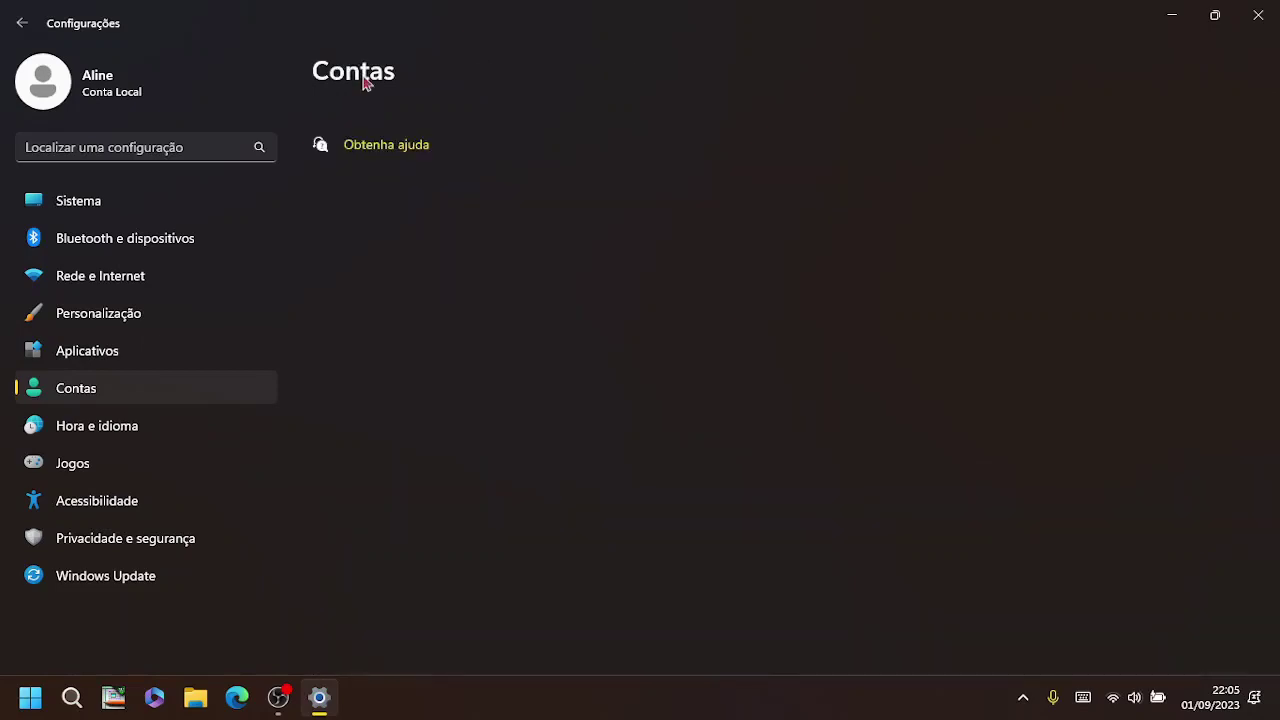
{"action": "scroll", "coordinate": [557, 466], "scroll_direction": "down", "scroll_amount": 5}
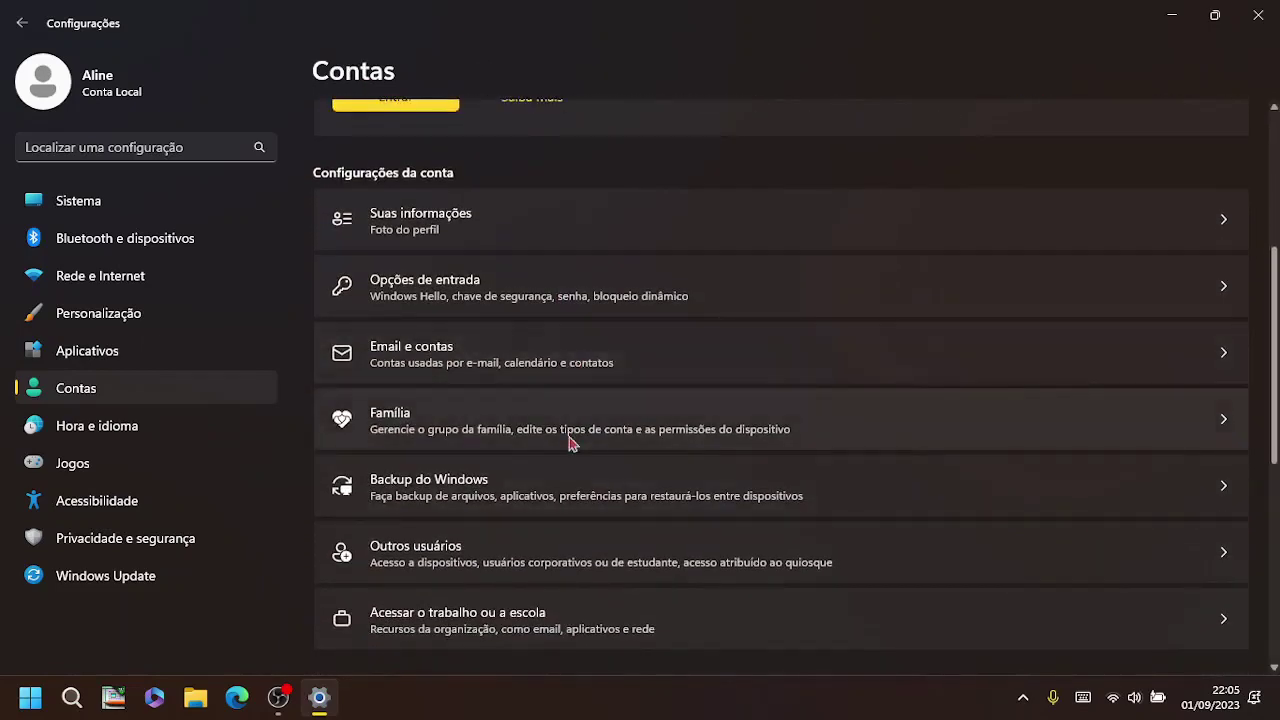
{"action": "left_click", "coordinate": [487, 300]}
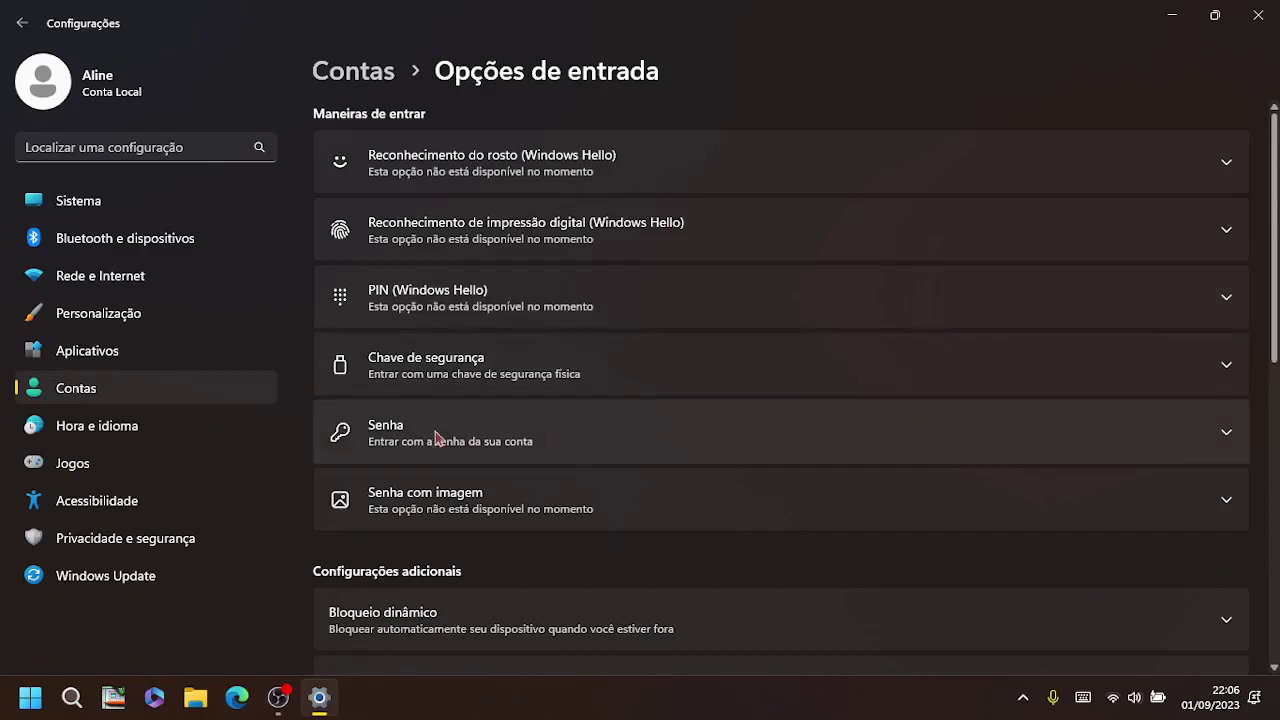
{"action": "left_click", "coordinate": [574, 441]}
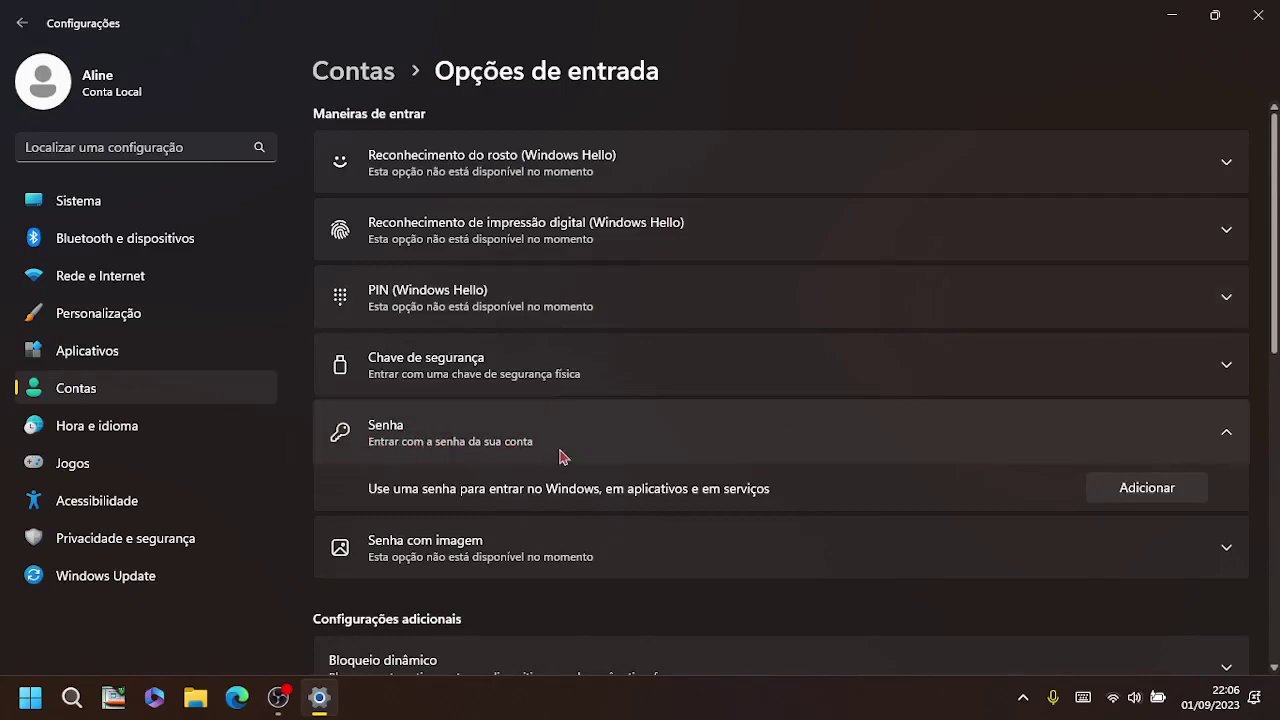
Step: Cancel the Criar uma senha dialog without adding a password, then expand PIN (Windows Hello)
{"action": "left_click", "coordinate": [1152, 496]}
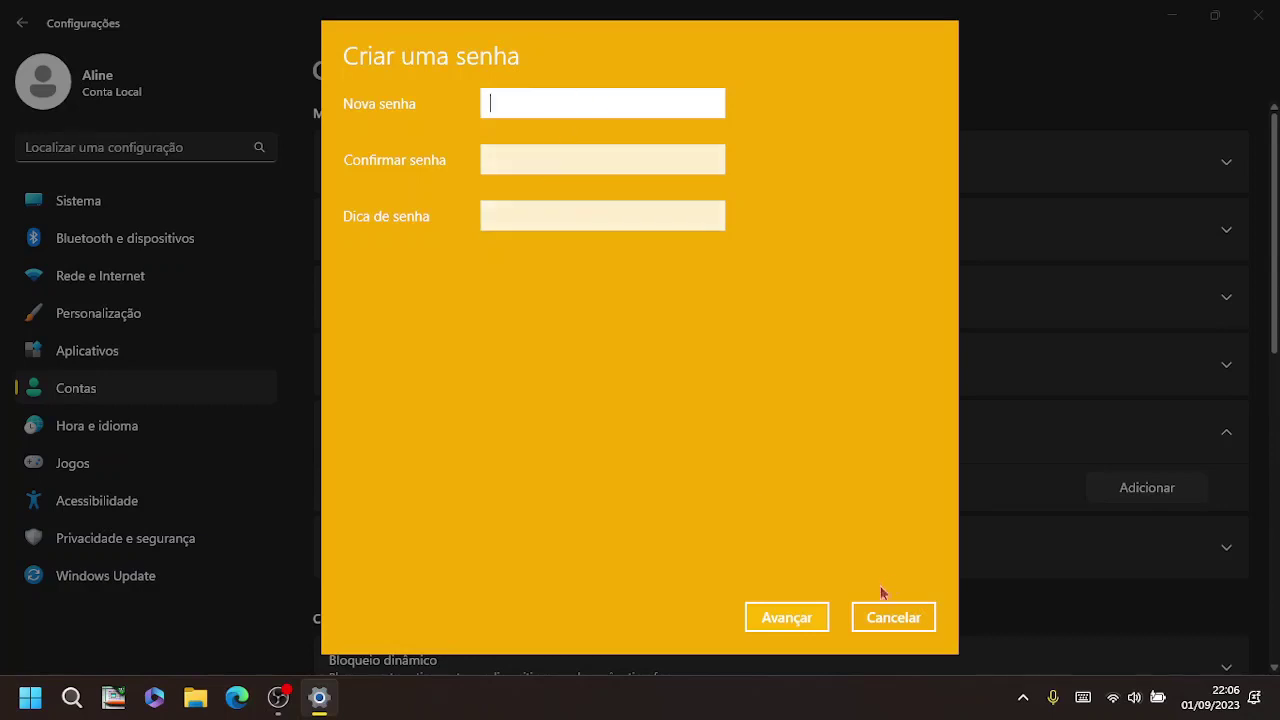
{"action": "left_click", "coordinate": [804, 619]}
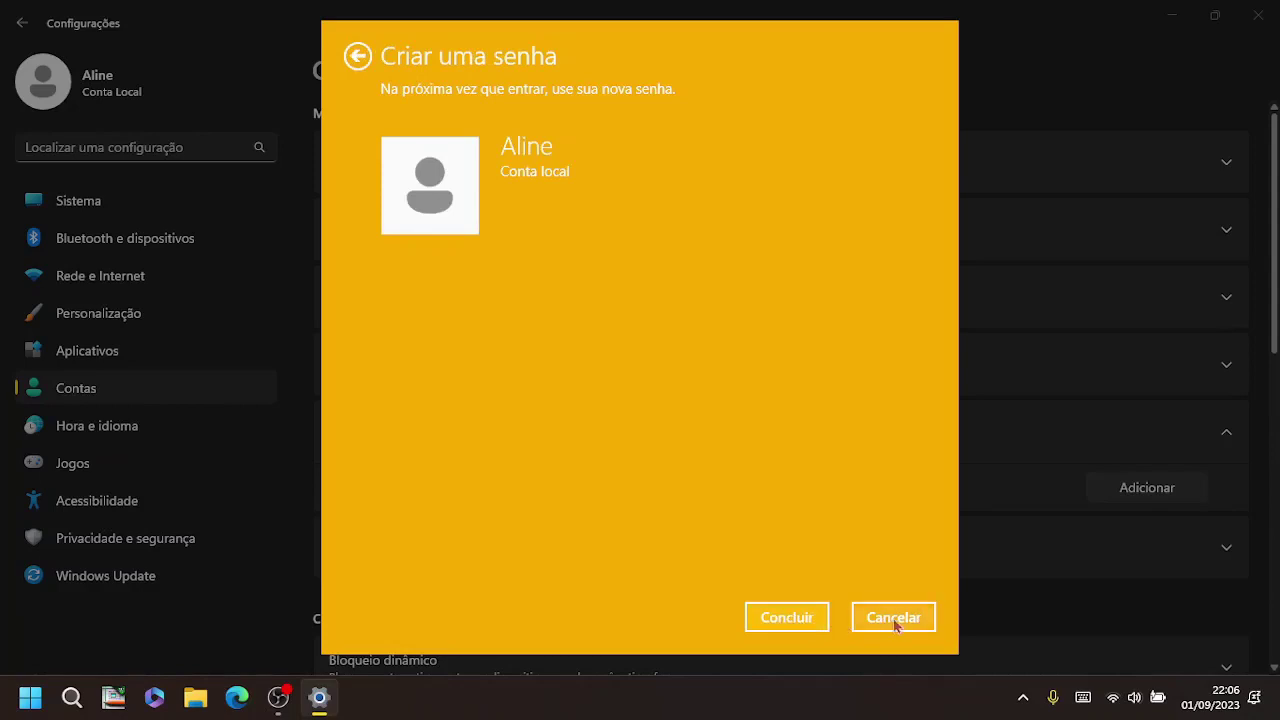
{"action": "left_click", "coordinate": [896, 622]}
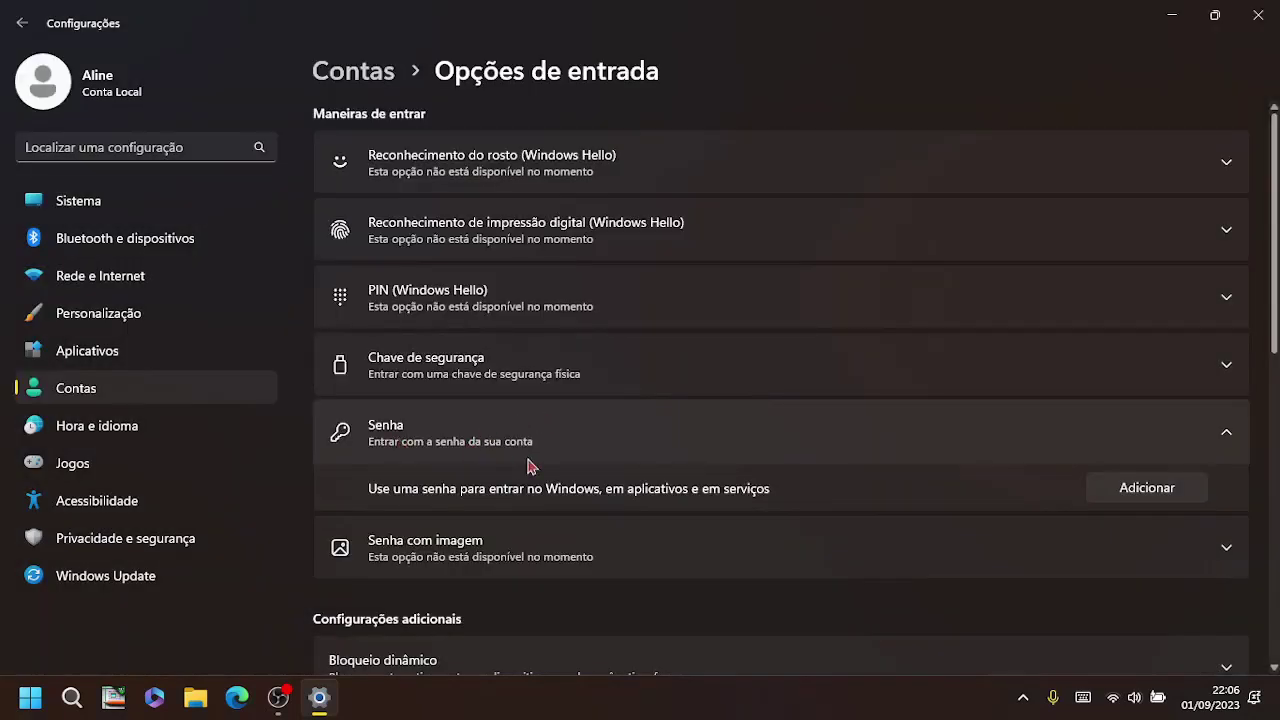
{"action": "left_click", "coordinate": [466, 309]}
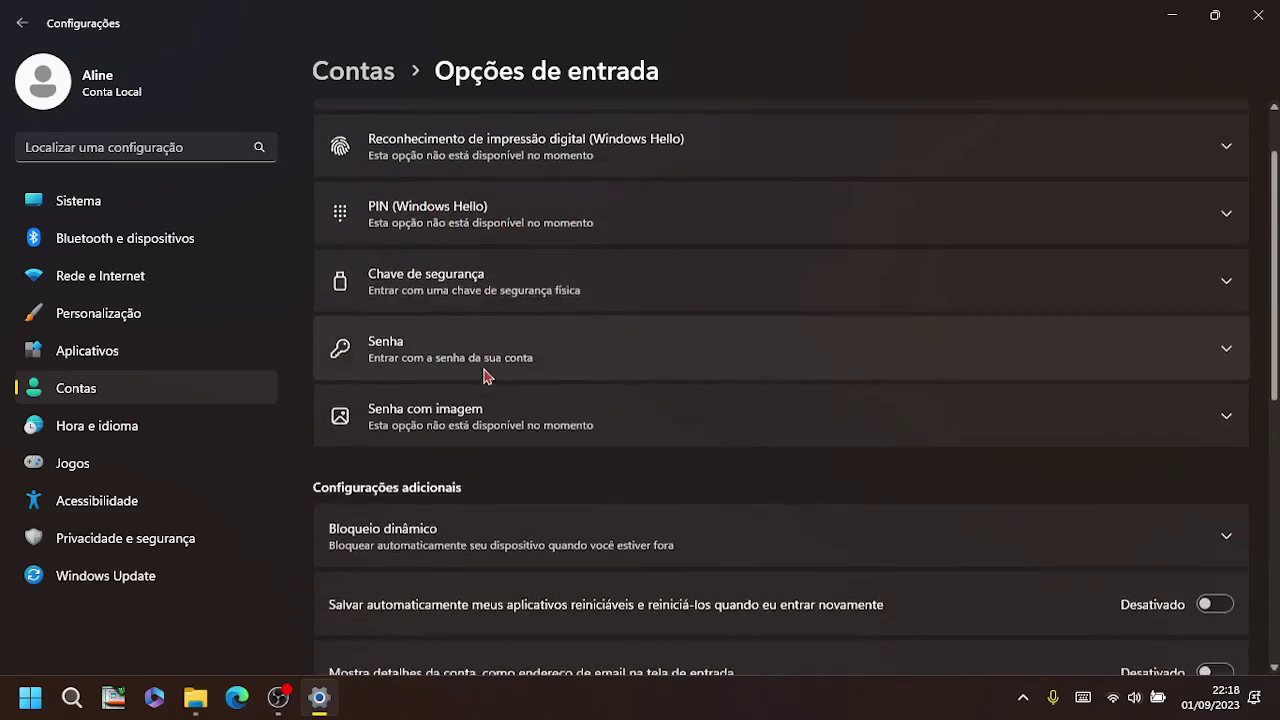
Step: Expand Bloqueio dinâmico under Configurações adicionais and toggle its 'Permitir que o Windows bloqueie' checkbox
{"action": "scroll", "coordinate": [450, 400], "scroll_direction": "down", "scroll_amount": 2}
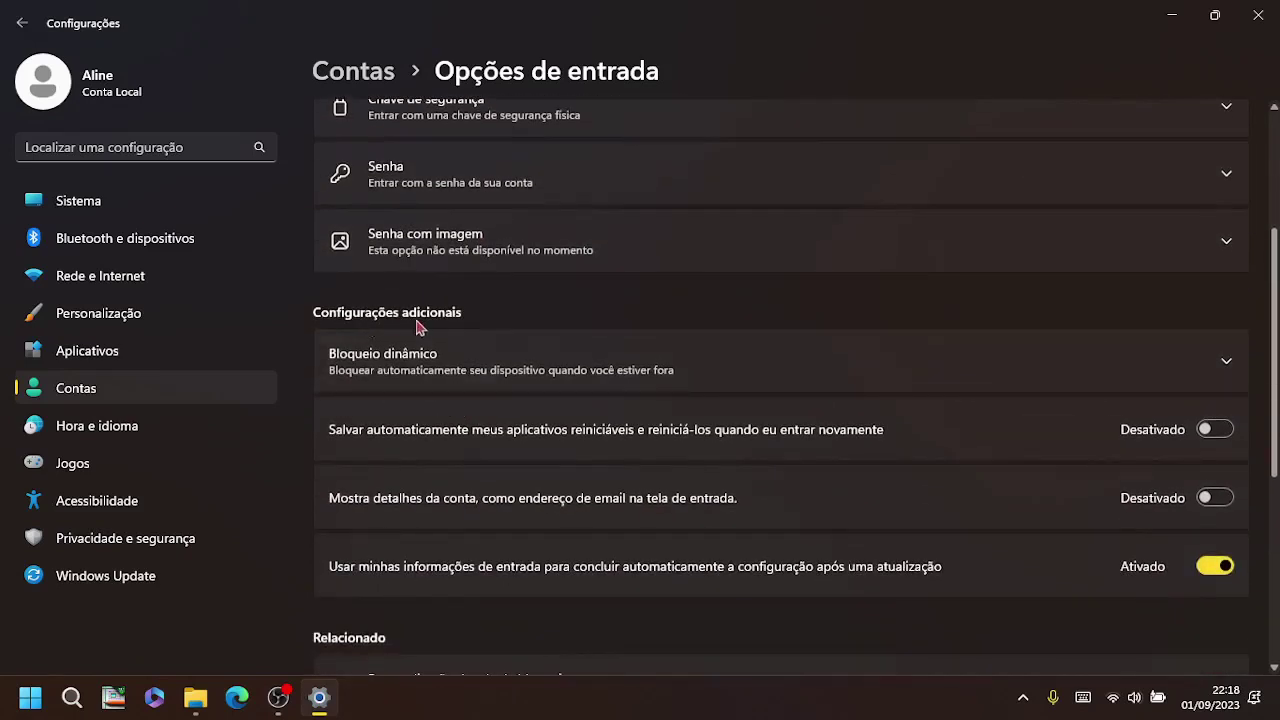
{"action": "scroll", "coordinate": [464, 320], "scroll_direction": "down", "scroll_amount": 1}
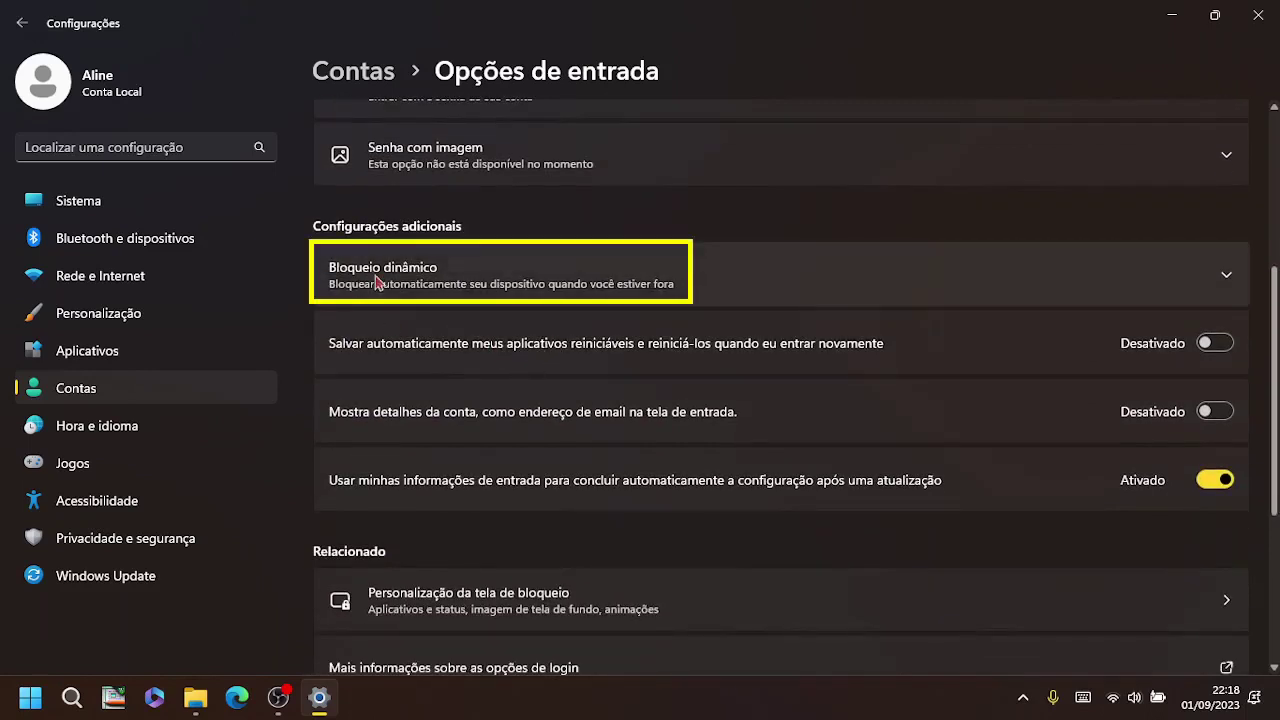
{"action": "left_click", "coordinate": [722, 284]}
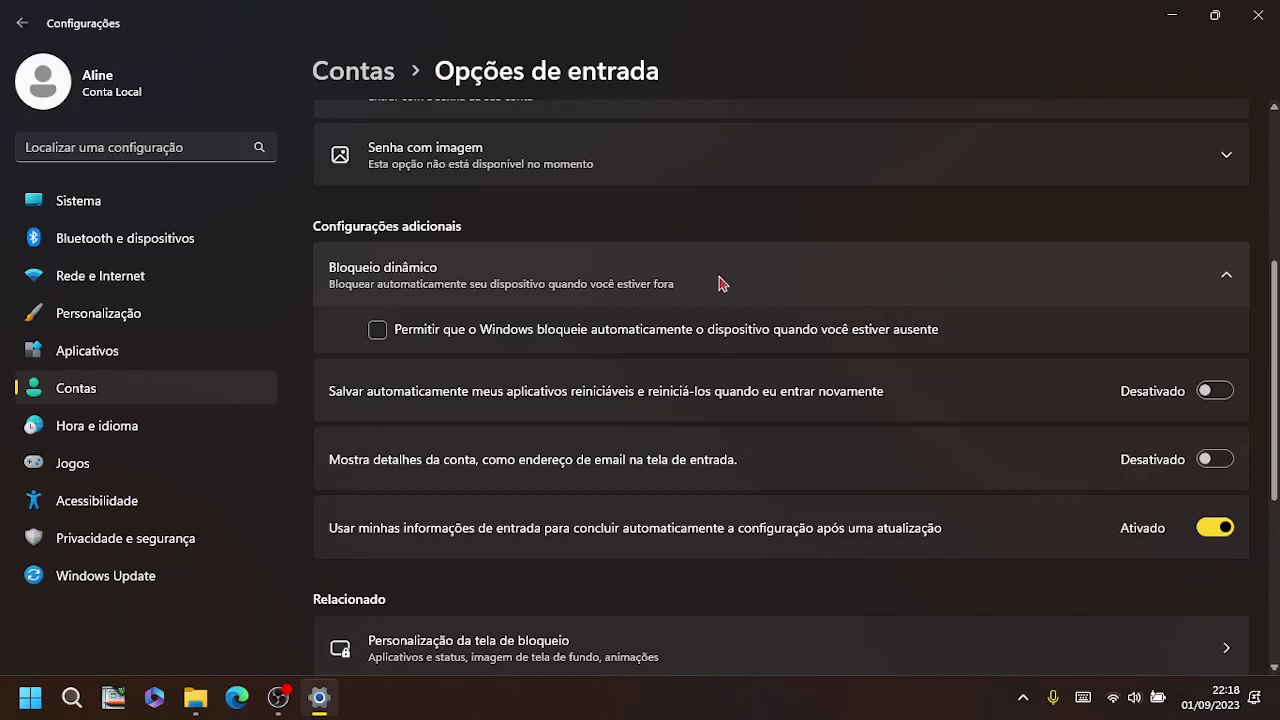
{"action": "left_click", "coordinate": [378, 330]}
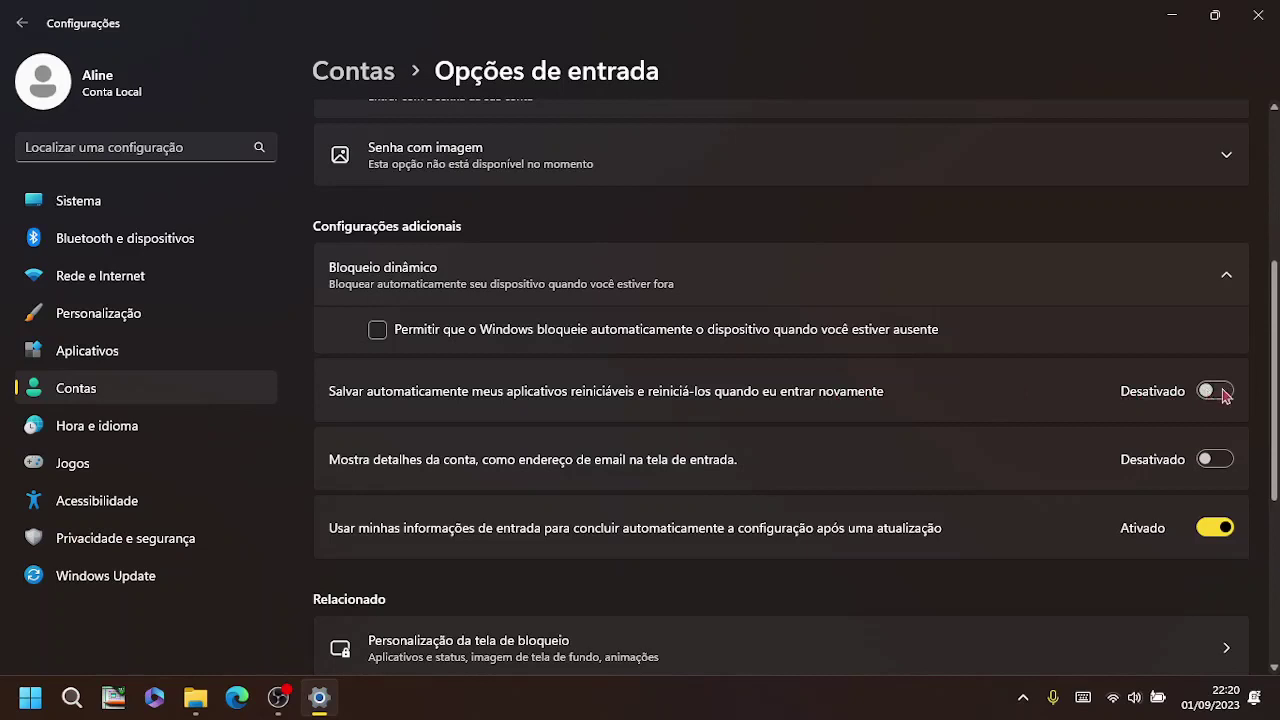
{"action": "left_click", "coordinate": [1223, 393]}
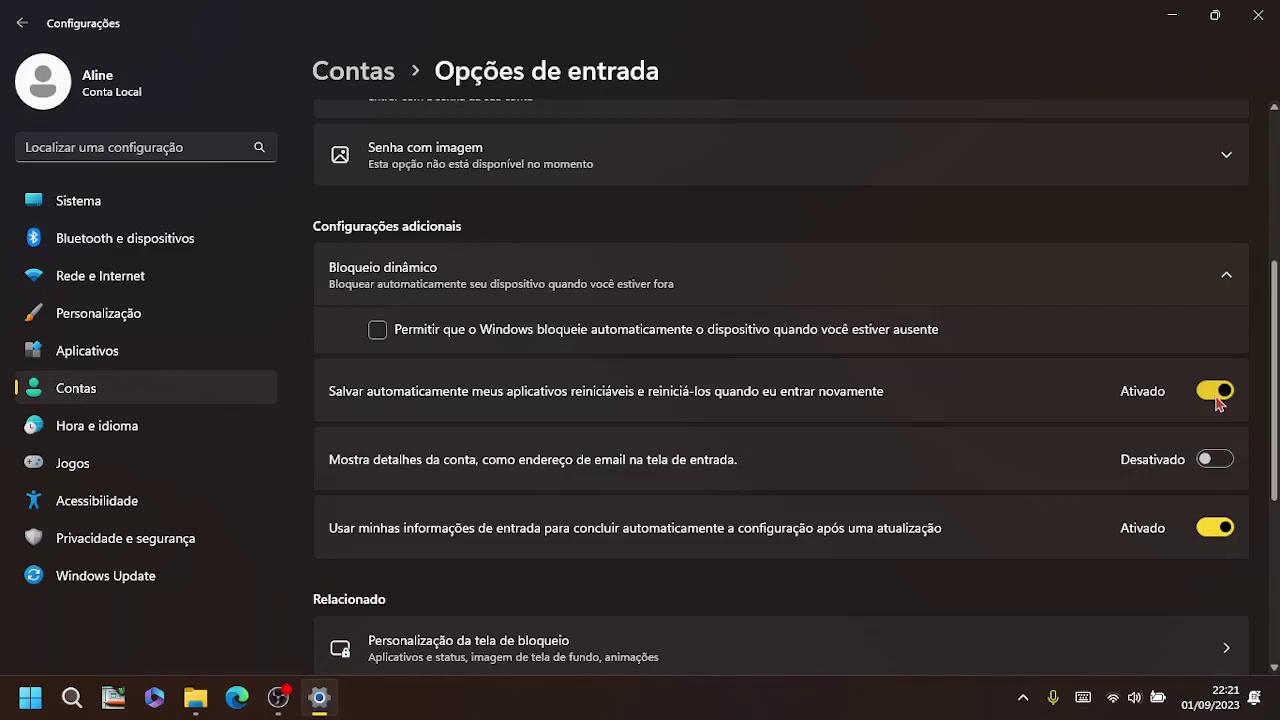
{"action": "left_click", "coordinate": [1217, 396]}
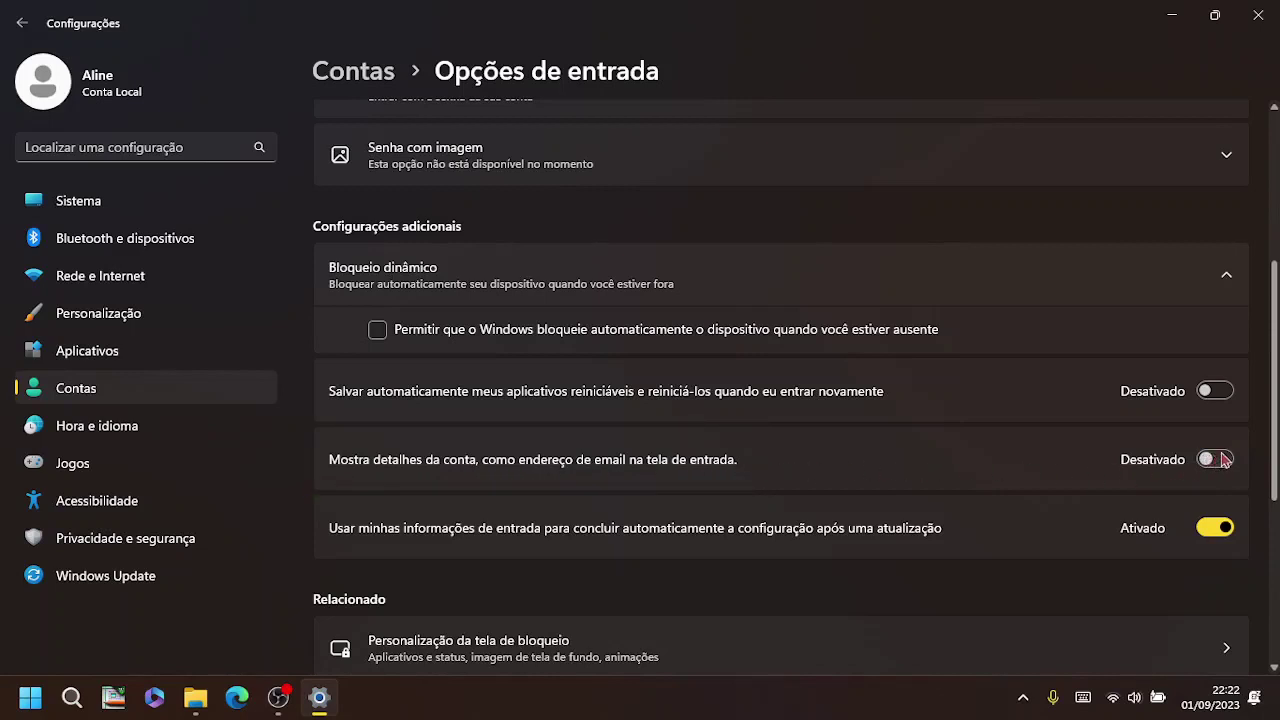
Step: Toggle 'Mostra detalhes da conta' on and back off, leaving account details hidden
{"action": "left_click", "coordinate": [1224, 459]}
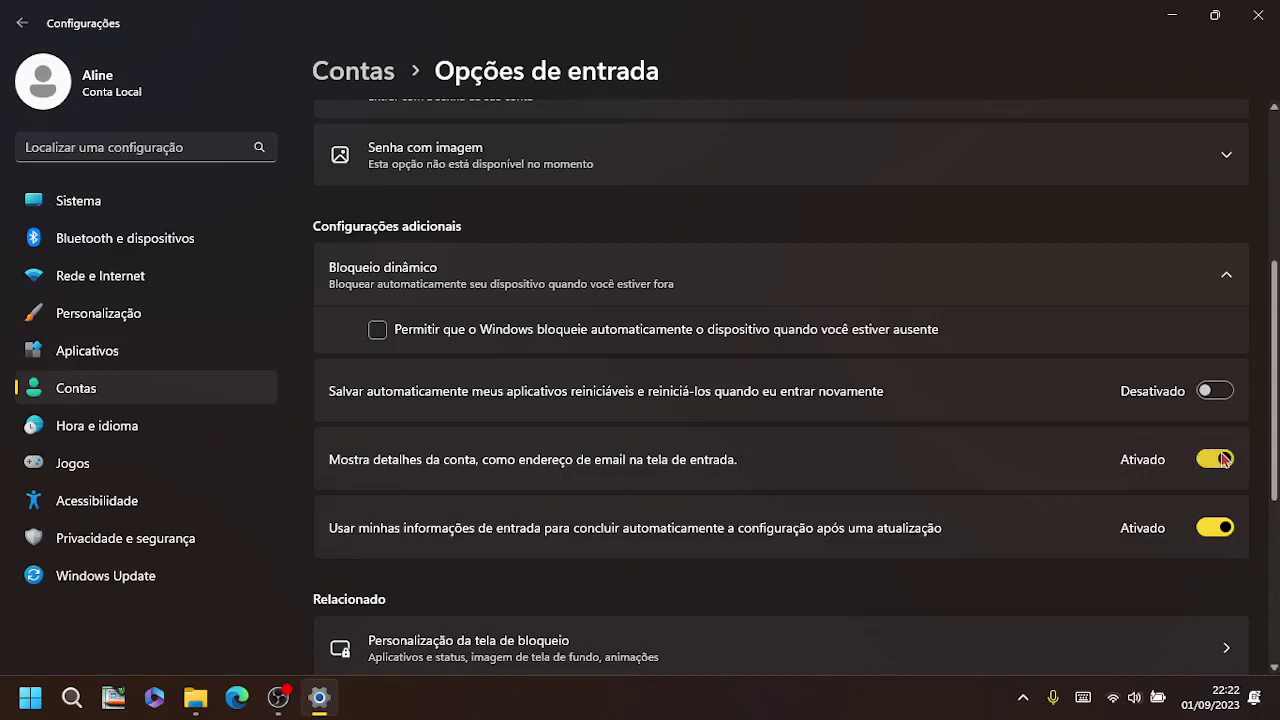
{"action": "left_click", "coordinate": [1224, 459]}
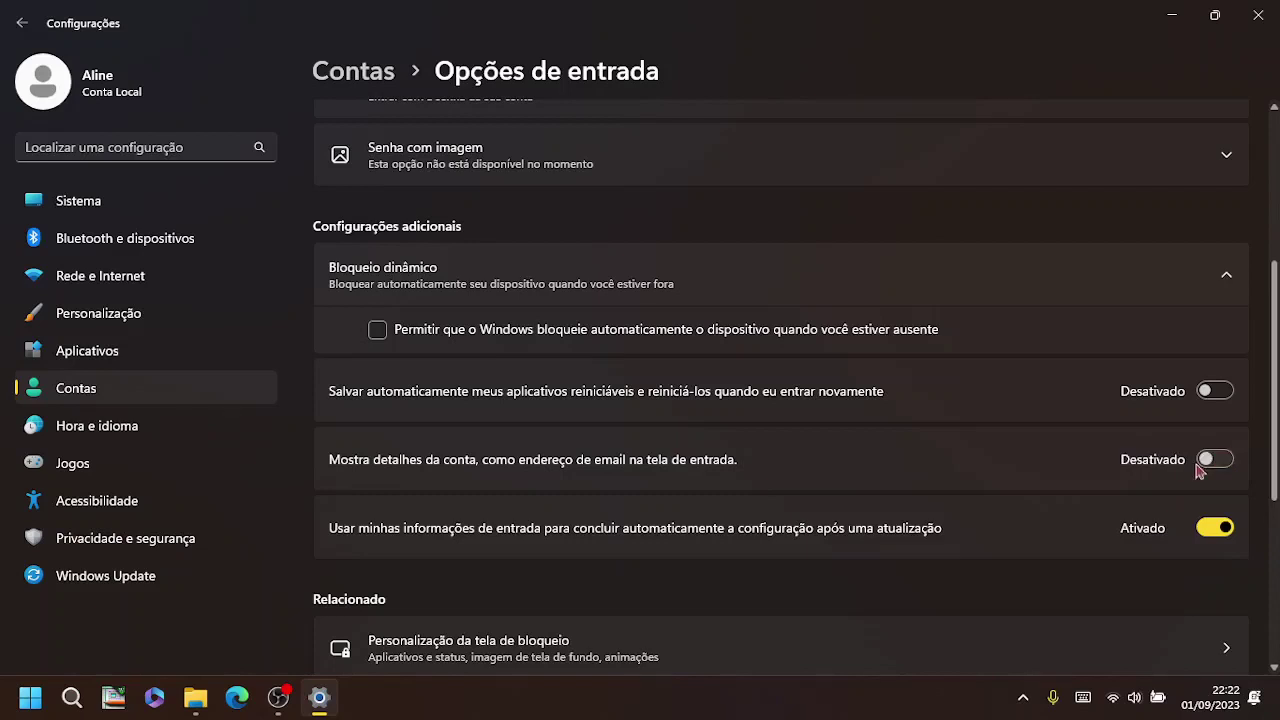
{"action": "scroll", "coordinate": [900, 550], "scroll_direction": "down", "scroll_amount": 2}
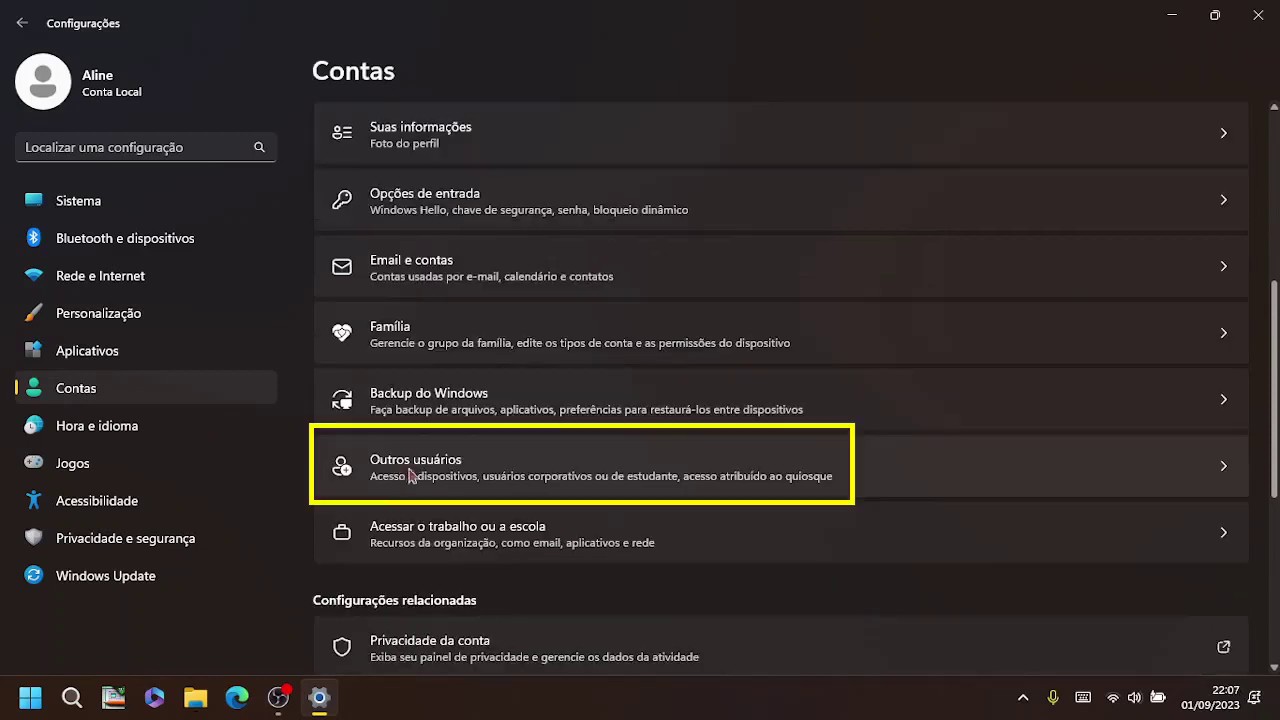
Step: In Outros usuários, expand the teste account and choose Remover
{"action": "left_click", "coordinate": [467, 470]}
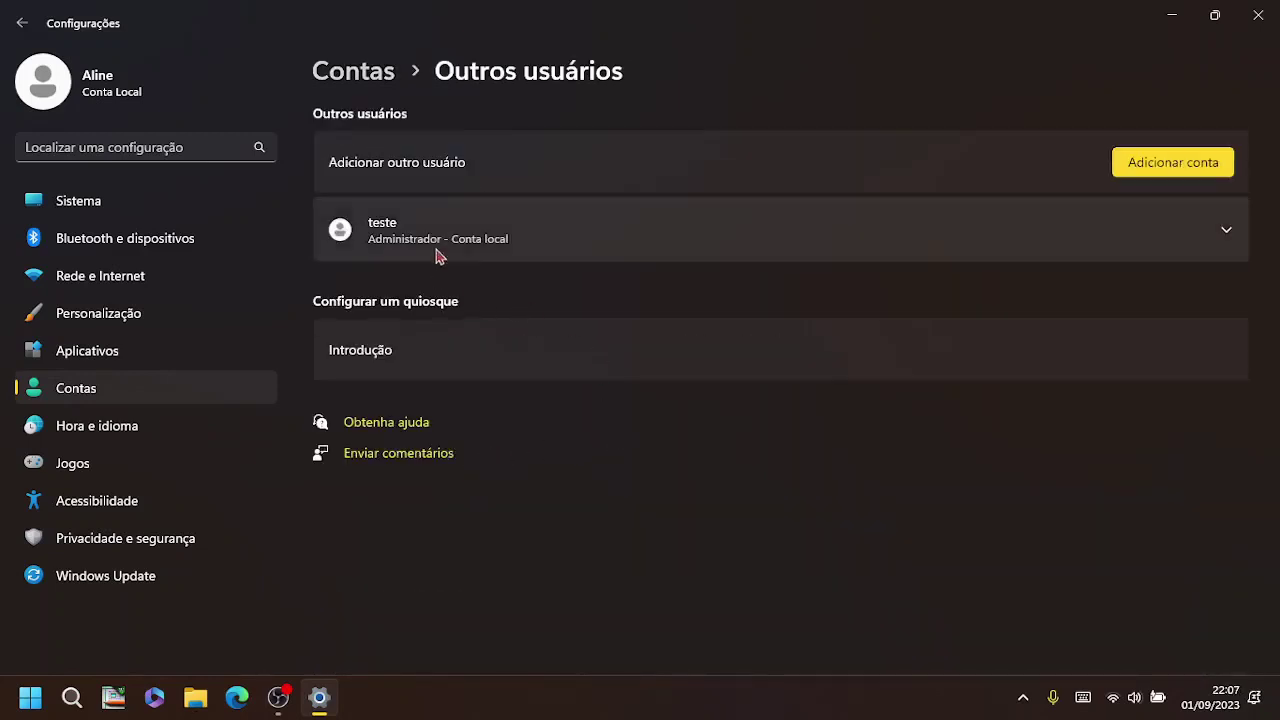
{"action": "left_click", "coordinate": [1090, 230]}
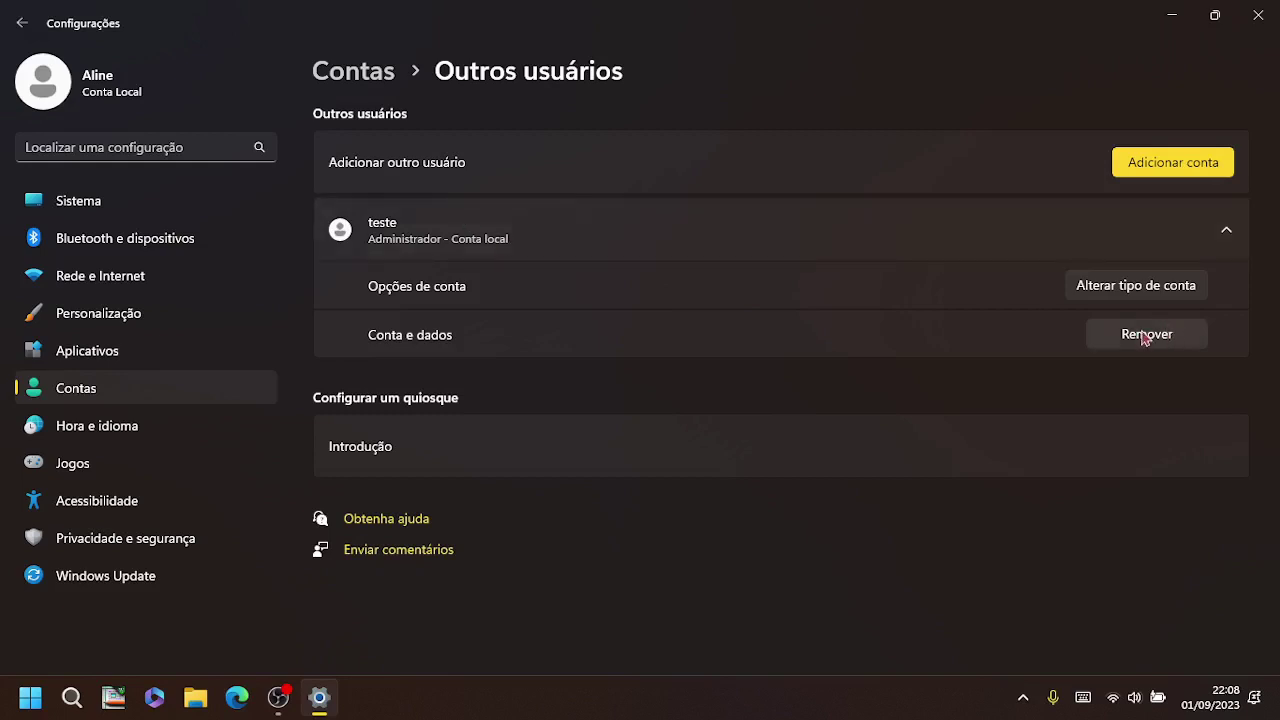
{"action": "left_click", "coordinate": [974, 238]}
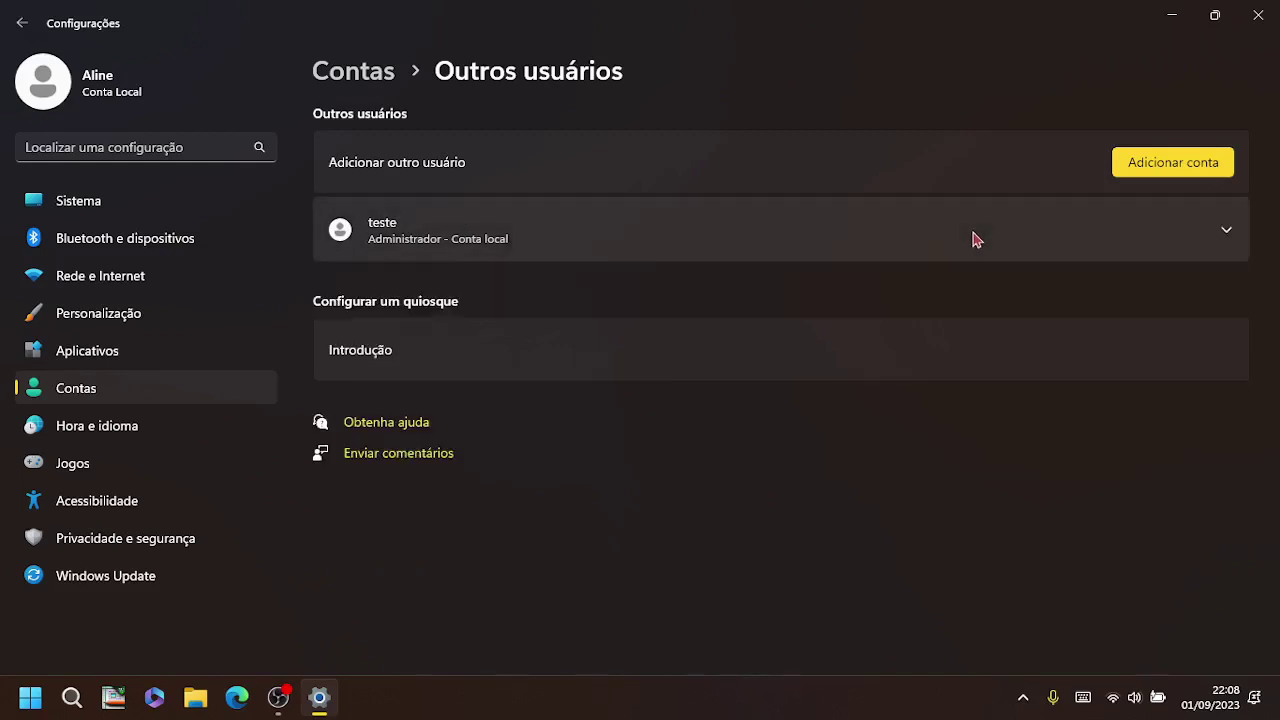
{"action": "left_click", "coordinate": [834, 246]}
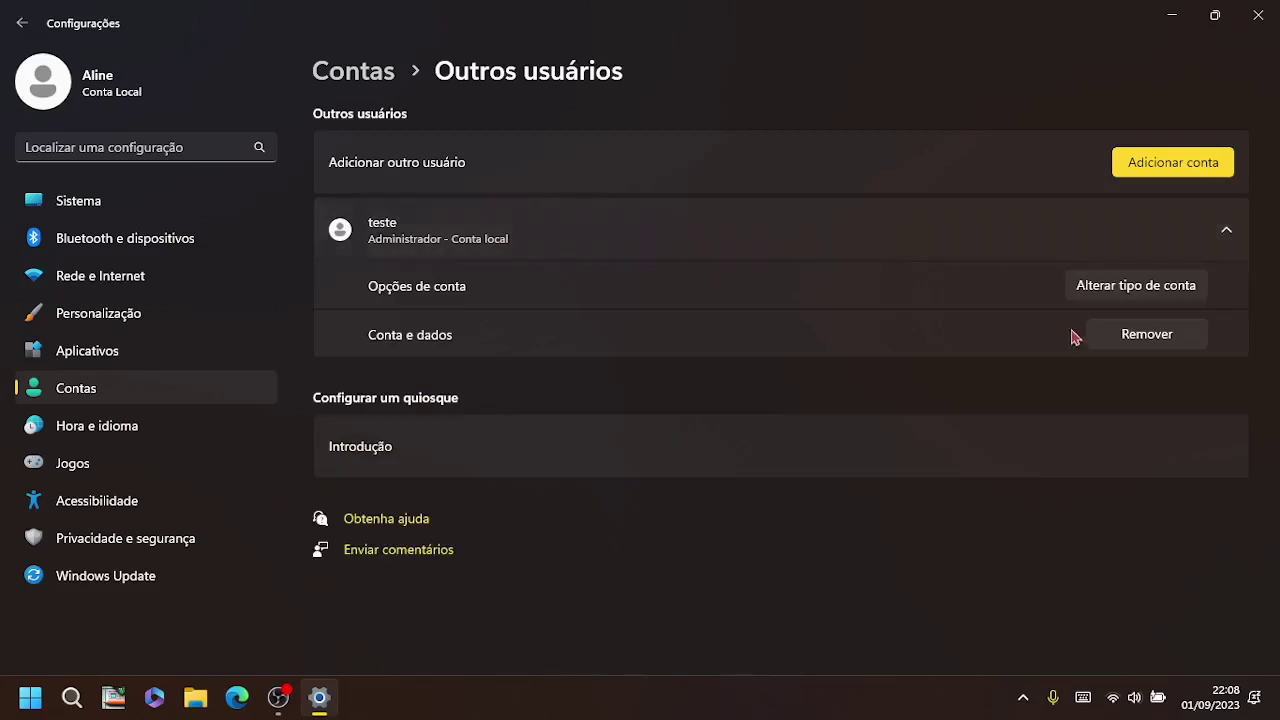
{"action": "left_click", "coordinate": [1143, 338]}
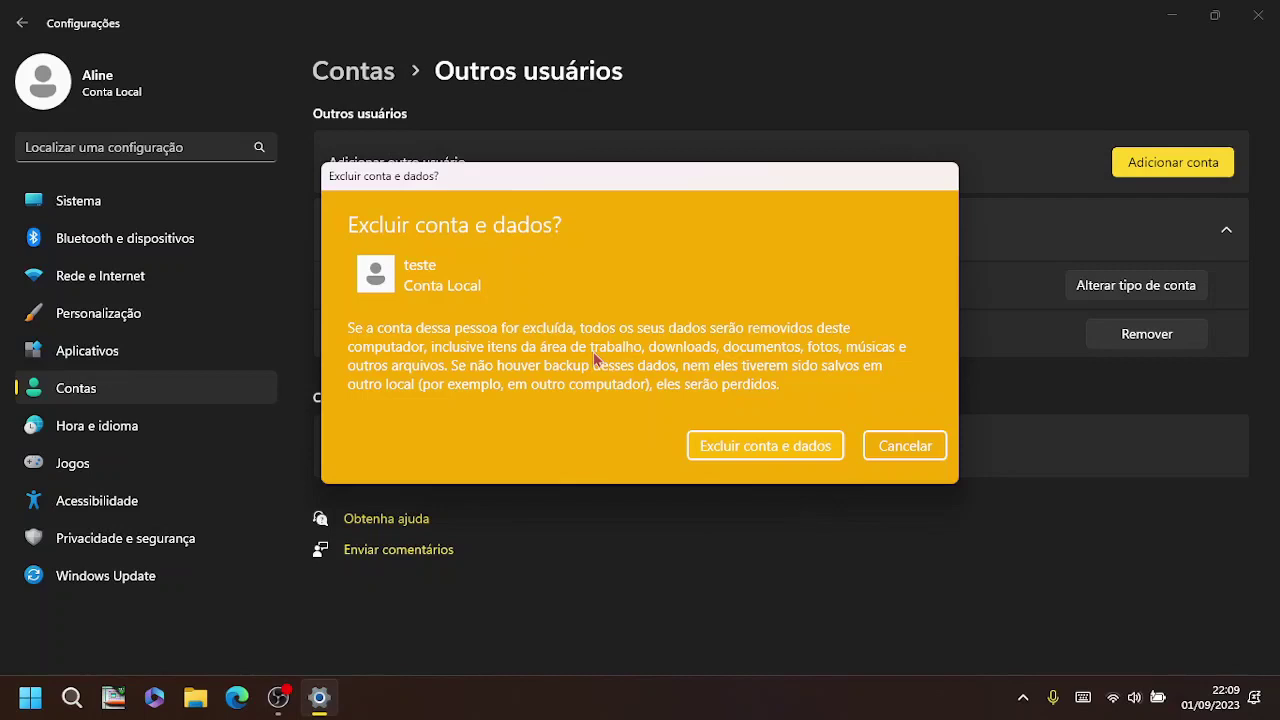
Step: Cancel the 'Excluir conta e dados?' dialog, keeping the teste account
{"action": "left_click", "coordinate": [770, 450]}
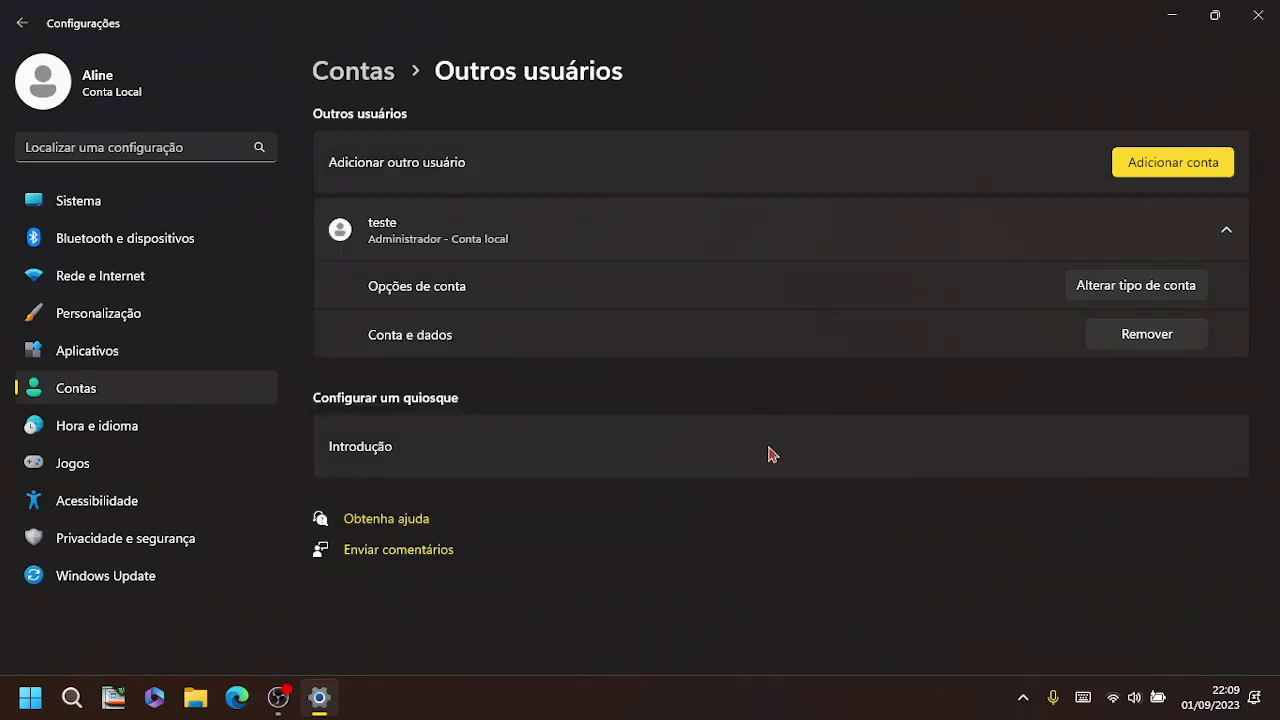